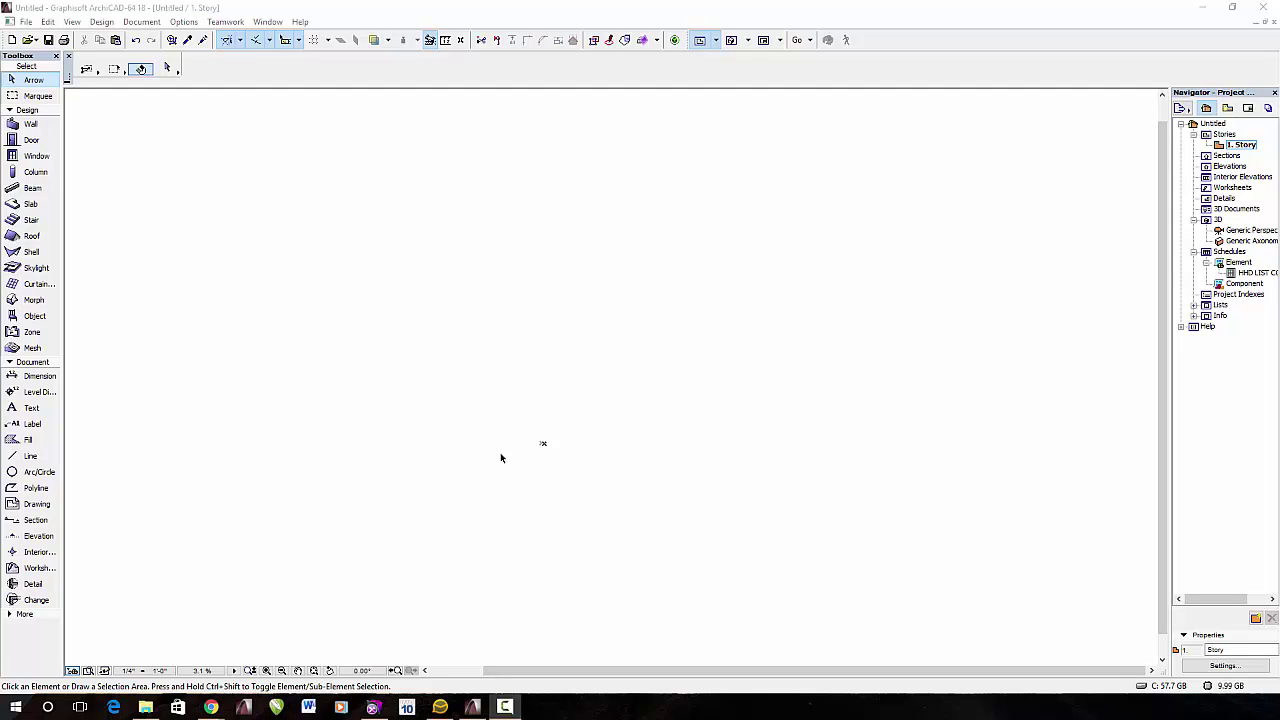
Step: Zoom in on the two profile drawings and select the left, open profile outline
{"action": "scroll", "coordinate": [522, 487], "scroll_direction": "up", "scroll_amount": 1}
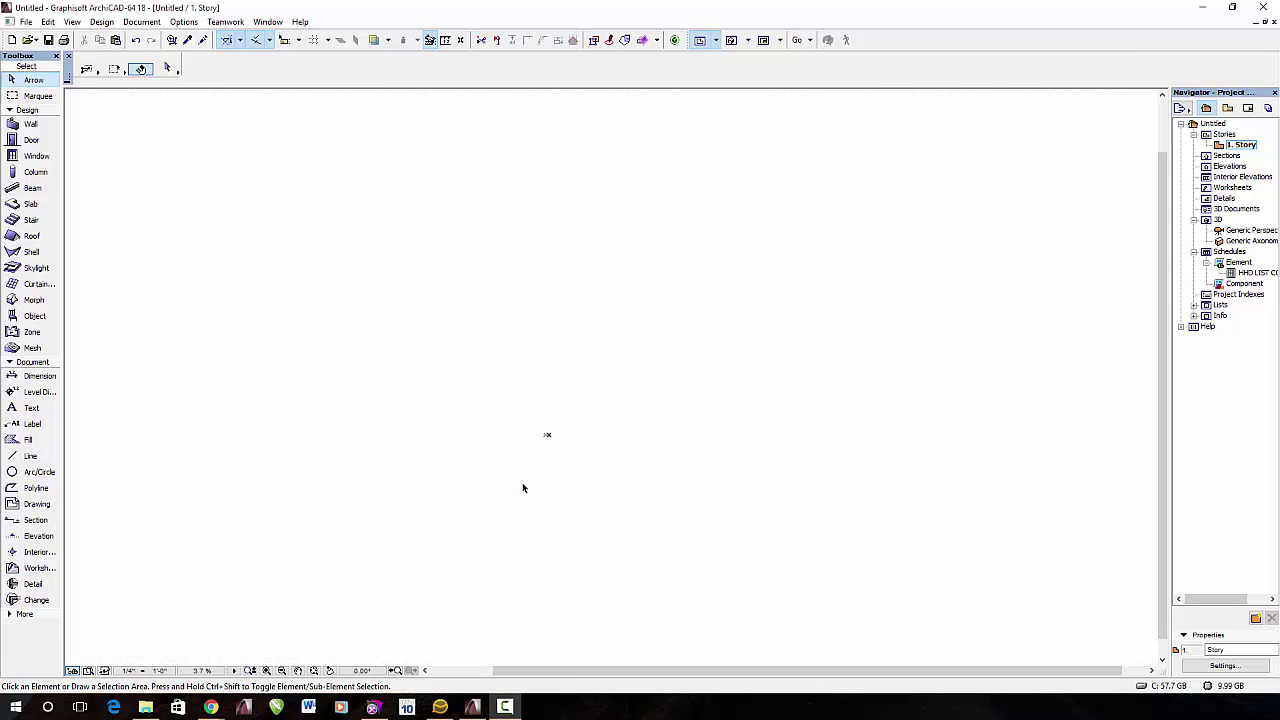
{"action": "scroll", "coordinate": [552, 465], "scroll_direction": "up", "scroll_amount": 10}
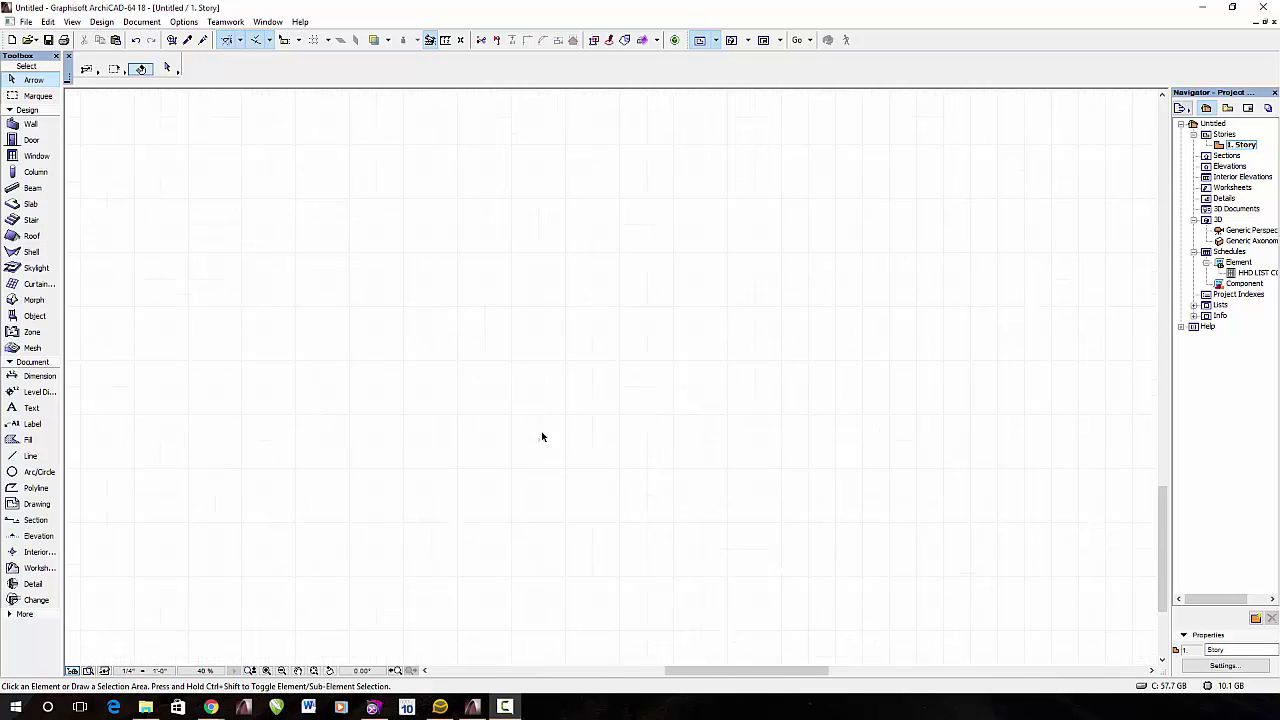
{"action": "scroll", "coordinate": [544, 450], "scroll_direction": "up", "scroll_amount": 14}
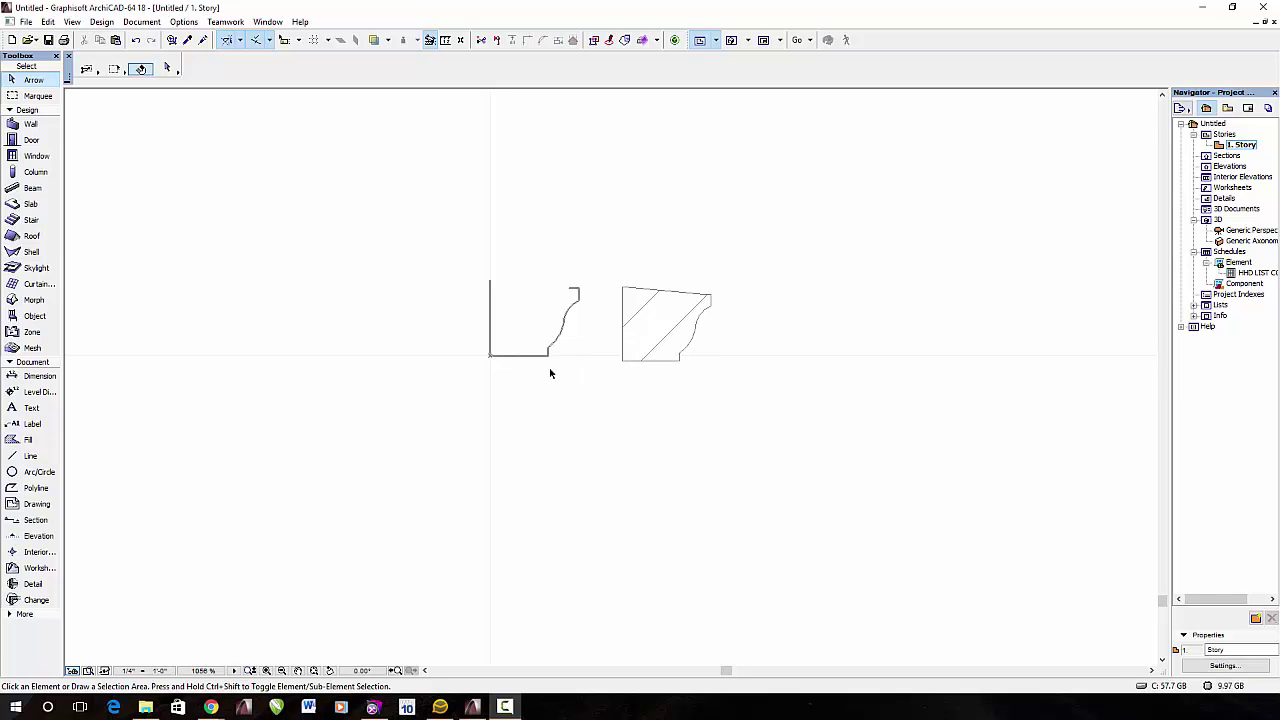
{"action": "scroll", "coordinate": [550, 373], "scroll_direction": "up", "scroll_amount": 3}
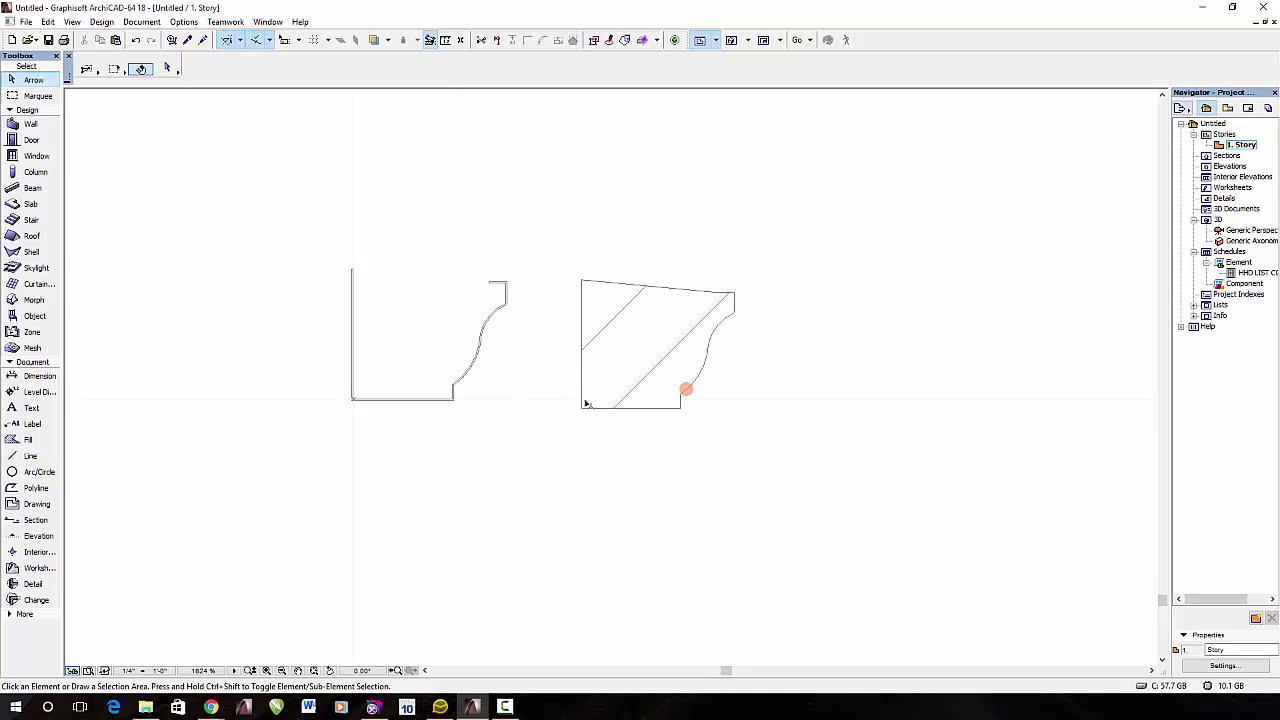
{"action": "left_click", "coordinate": [354, 275]}
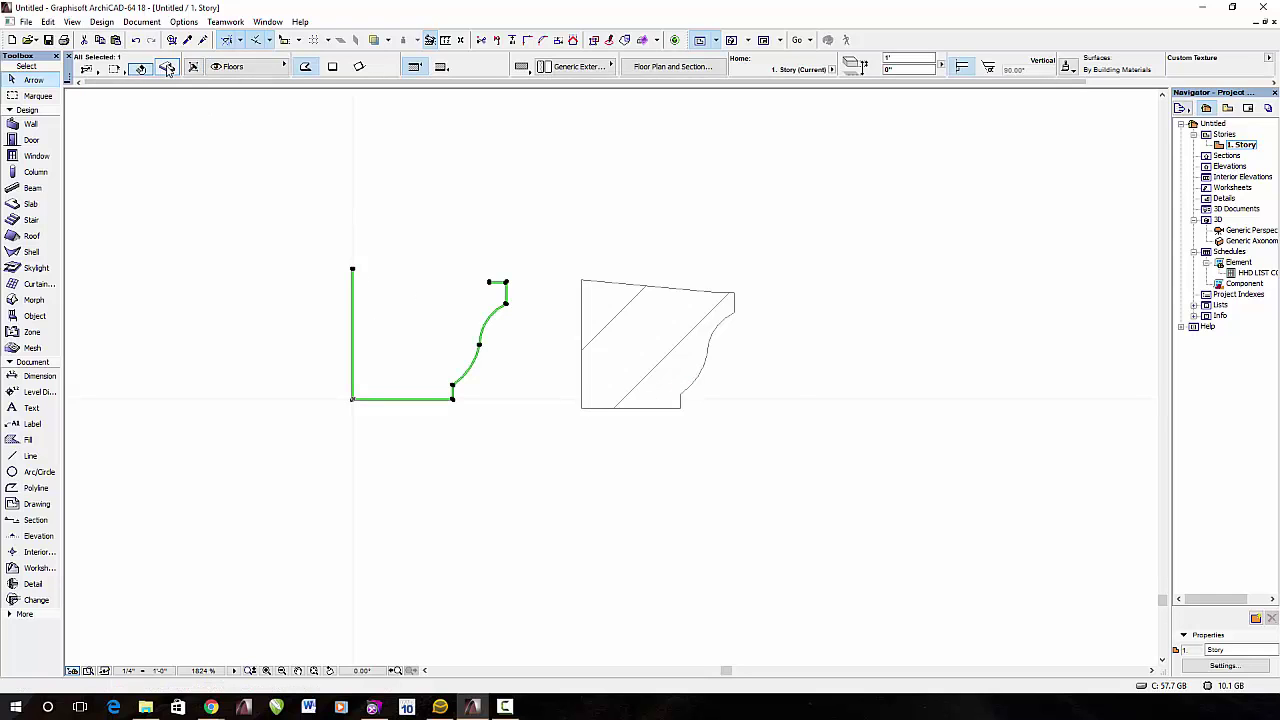
Step: Review and accept the left profile's slab settings, then drop the profile back in place
{"action": "left_click", "coordinate": [87, 67]}
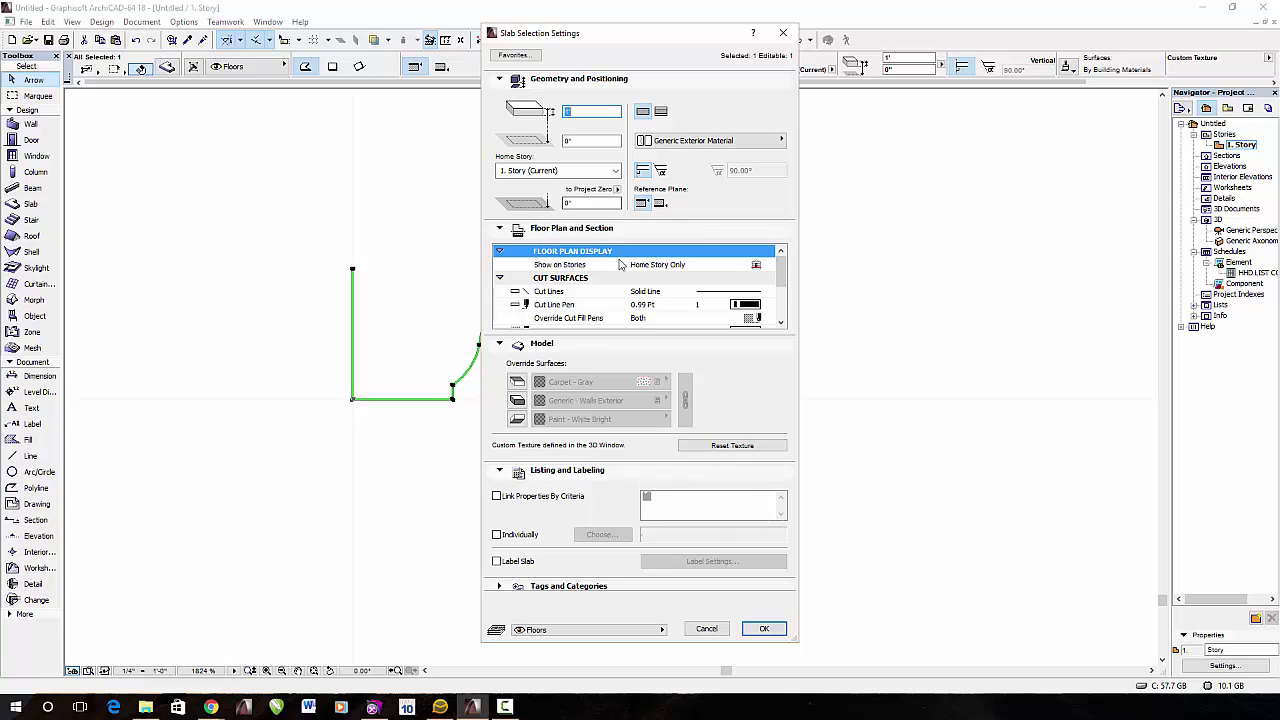
{"action": "left_click", "coordinate": [762, 630]}
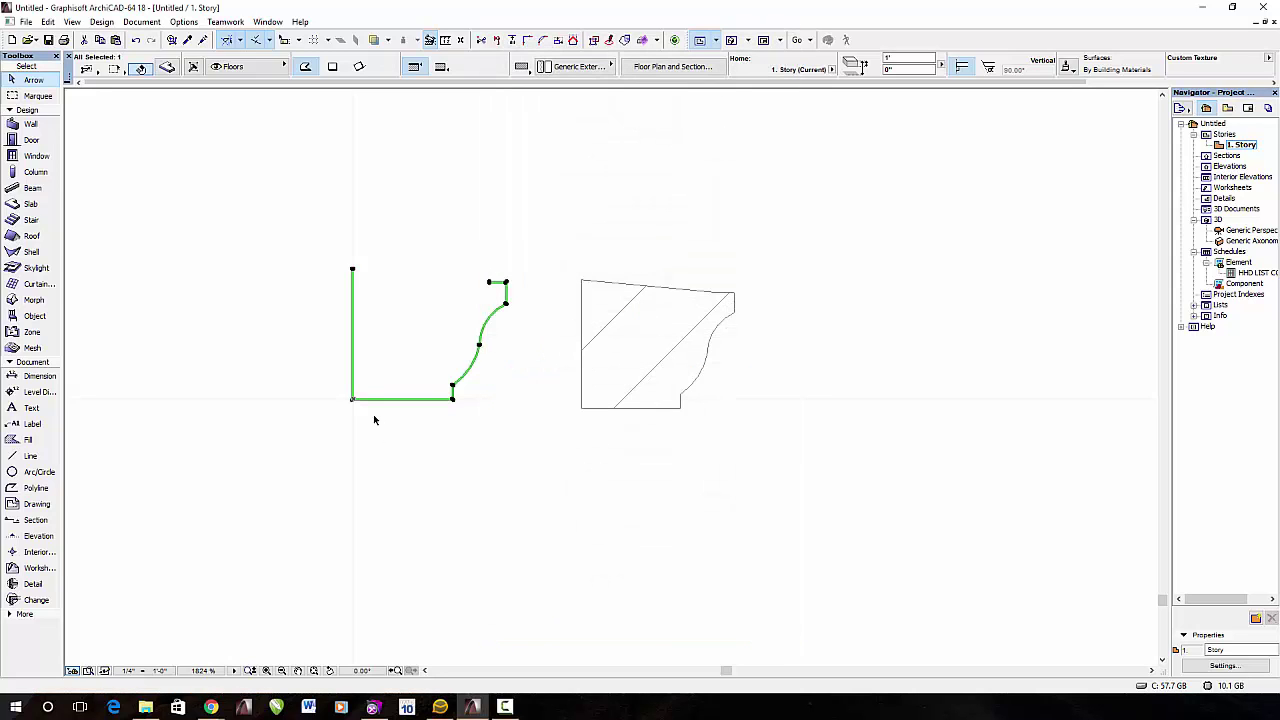
{"action": "scroll", "coordinate": [352, 410], "scroll_direction": "up", "scroll_amount": 3}
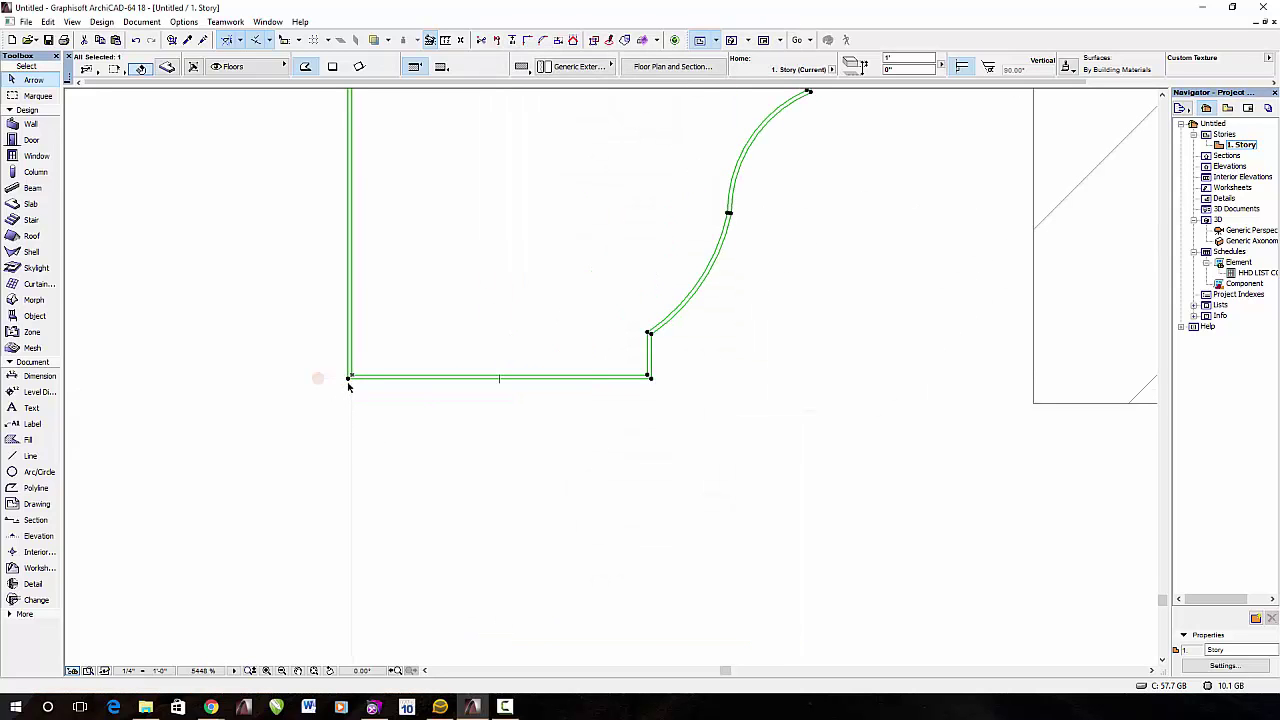
{"action": "key", "text": "ctrl+d"}
{"action": "left_click", "coordinate": [350, 377]}
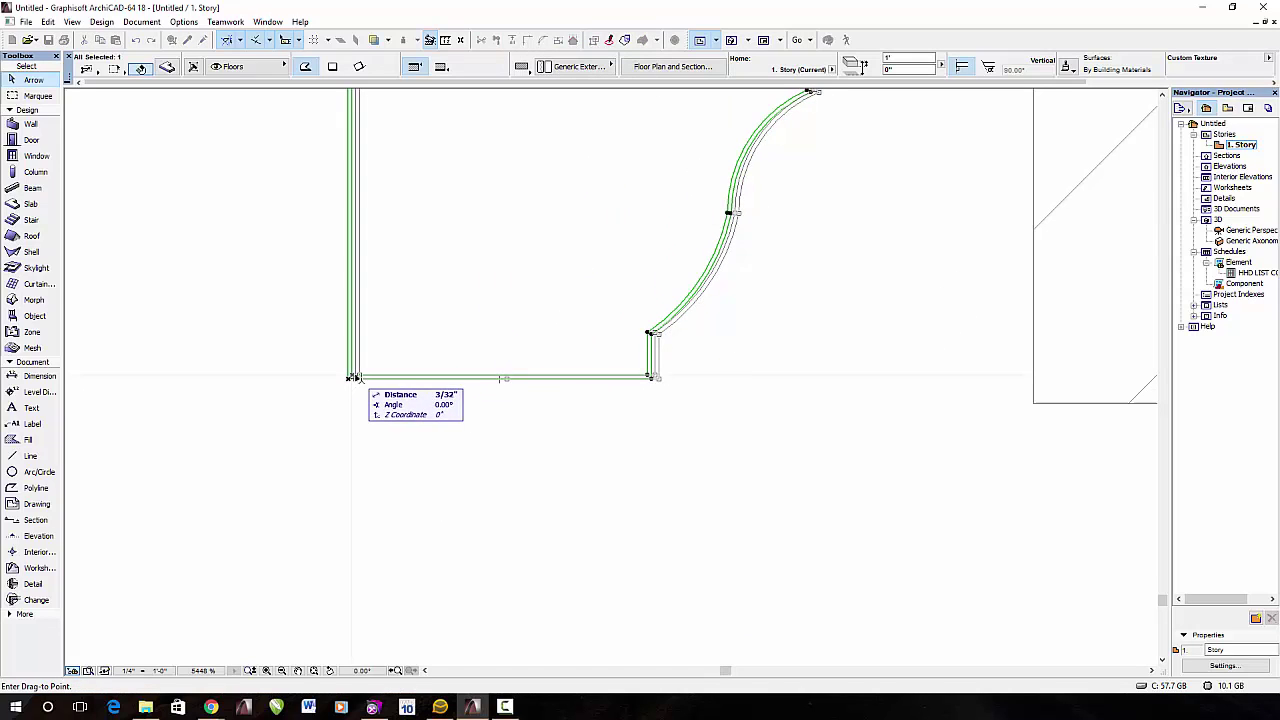
{"action": "left_click", "coordinate": [350, 377]}
Step: Reselect the left profile outline with a marquee and show it alone in 3D with F5
{"action": "scroll", "coordinate": [452, 415], "scroll_direction": "down", "scroll_amount": 3}
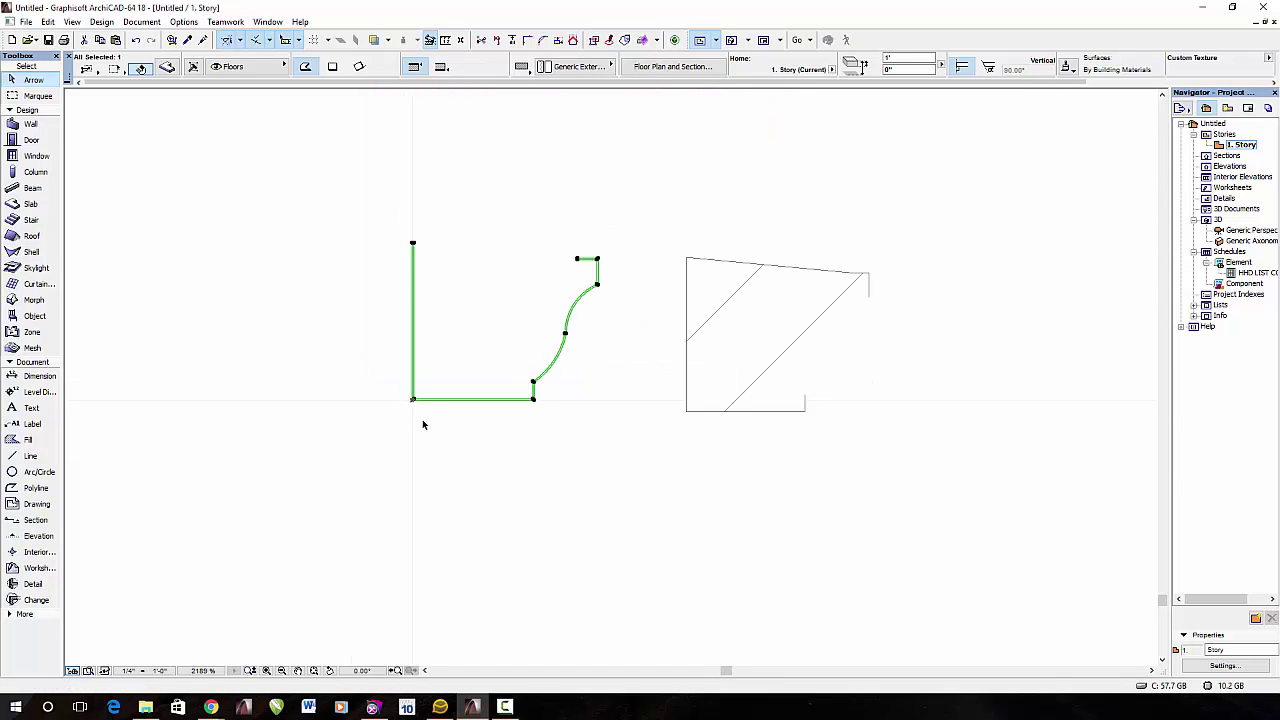
{"action": "scroll", "coordinate": [416, 406], "scroll_direction": "down", "scroll_amount": 2}
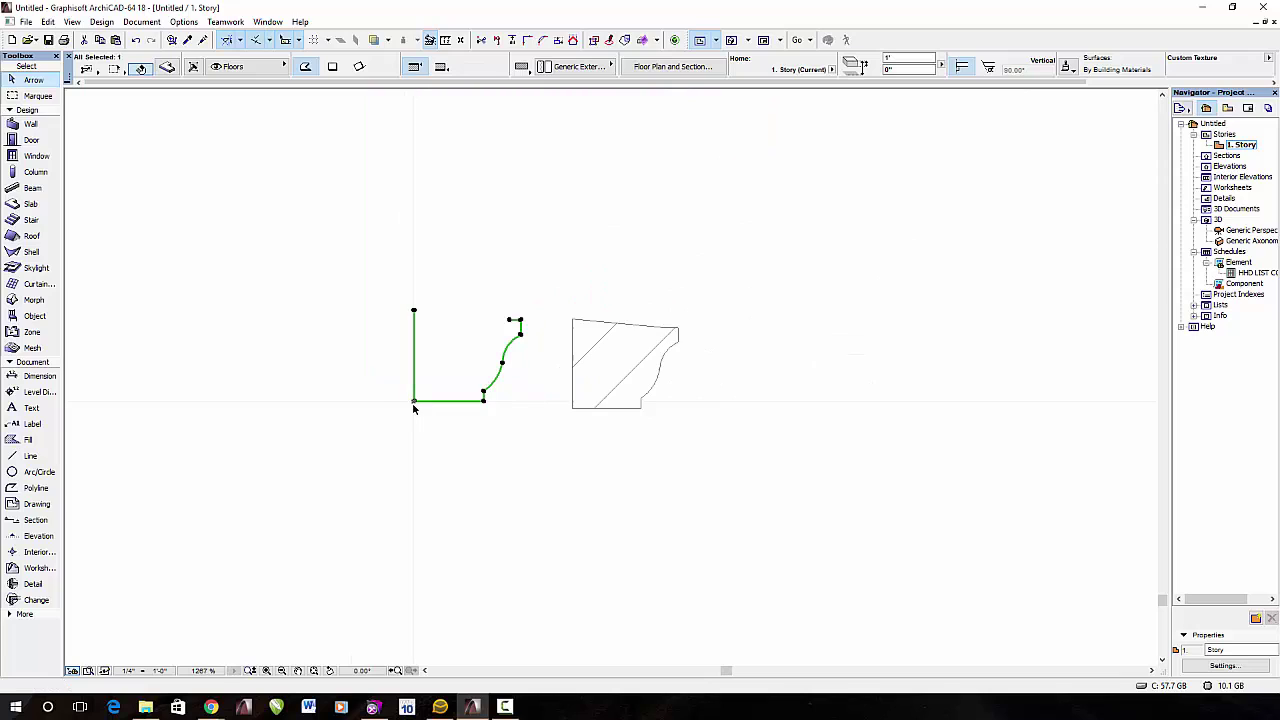
{"action": "scroll", "coordinate": [414, 410], "scroll_direction": "up", "scroll_amount": 4}
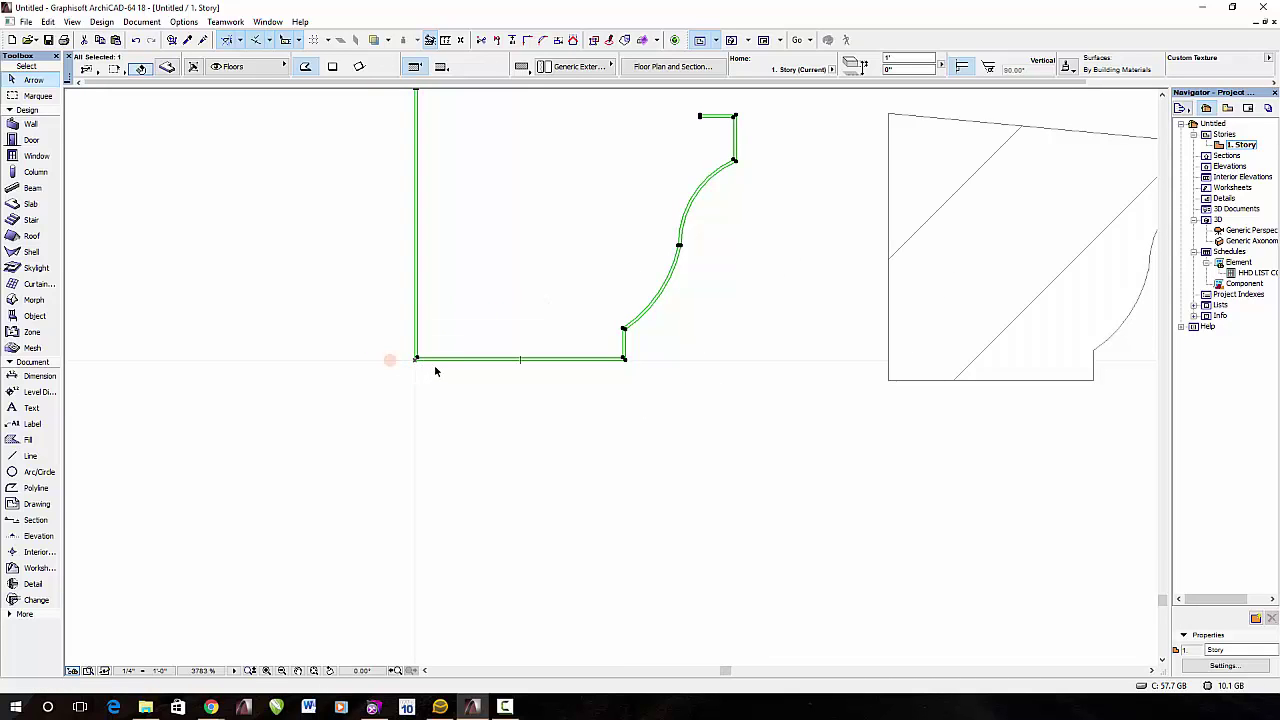
{"action": "scroll", "coordinate": [508, 403], "scroll_direction": "down", "scroll_amount": 5}
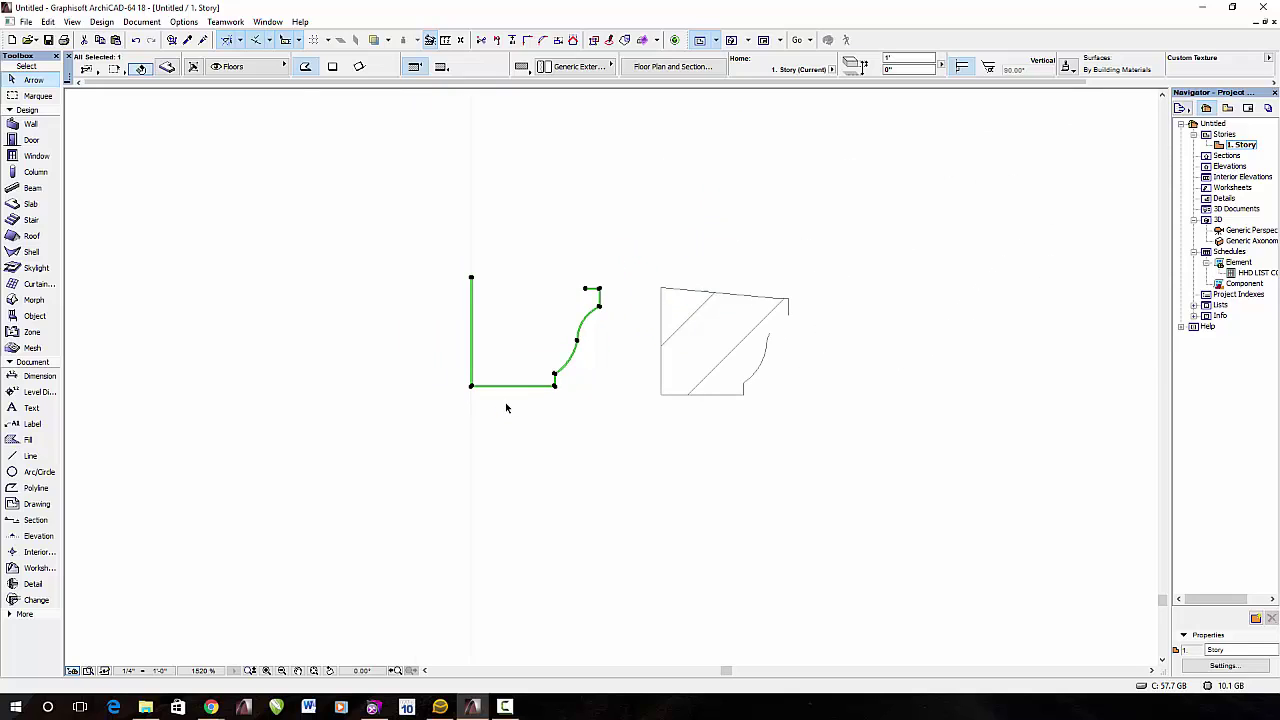
{"action": "left_click", "coordinate": [602, 414]}
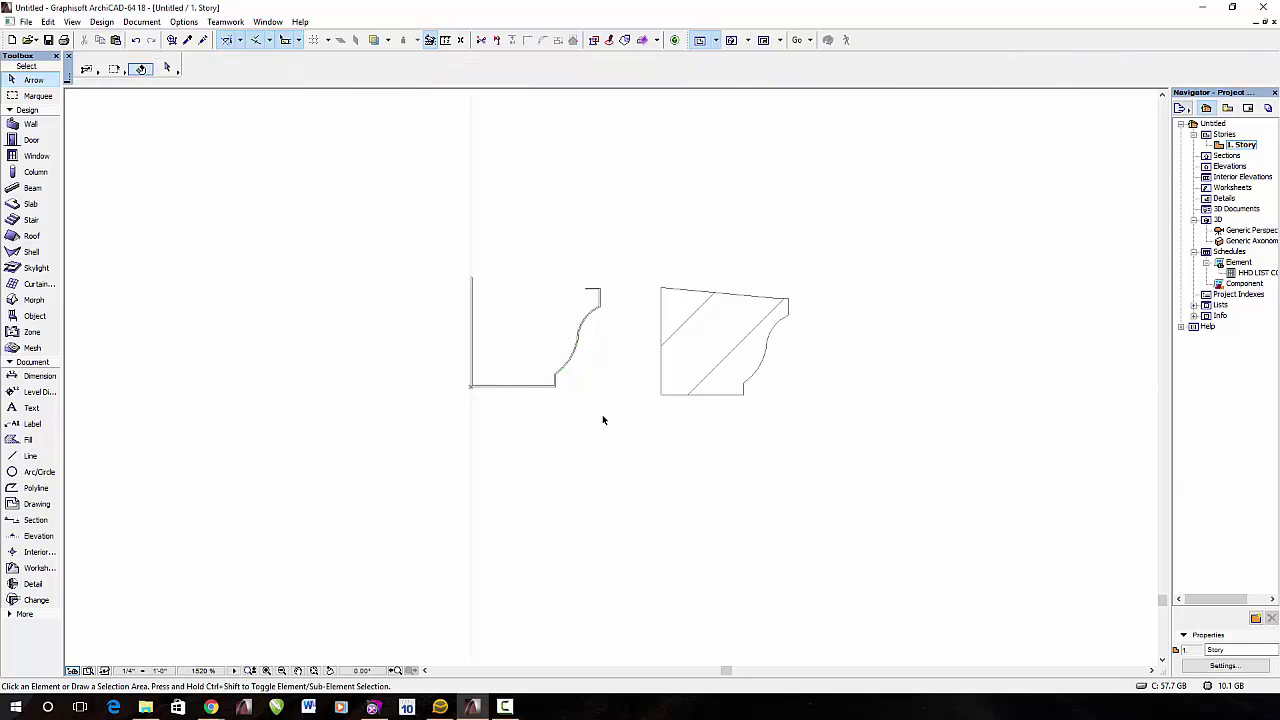
{"action": "scroll", "coordinate": [602, 414], "scroll_direction": "down", "scroll_amount": 3}
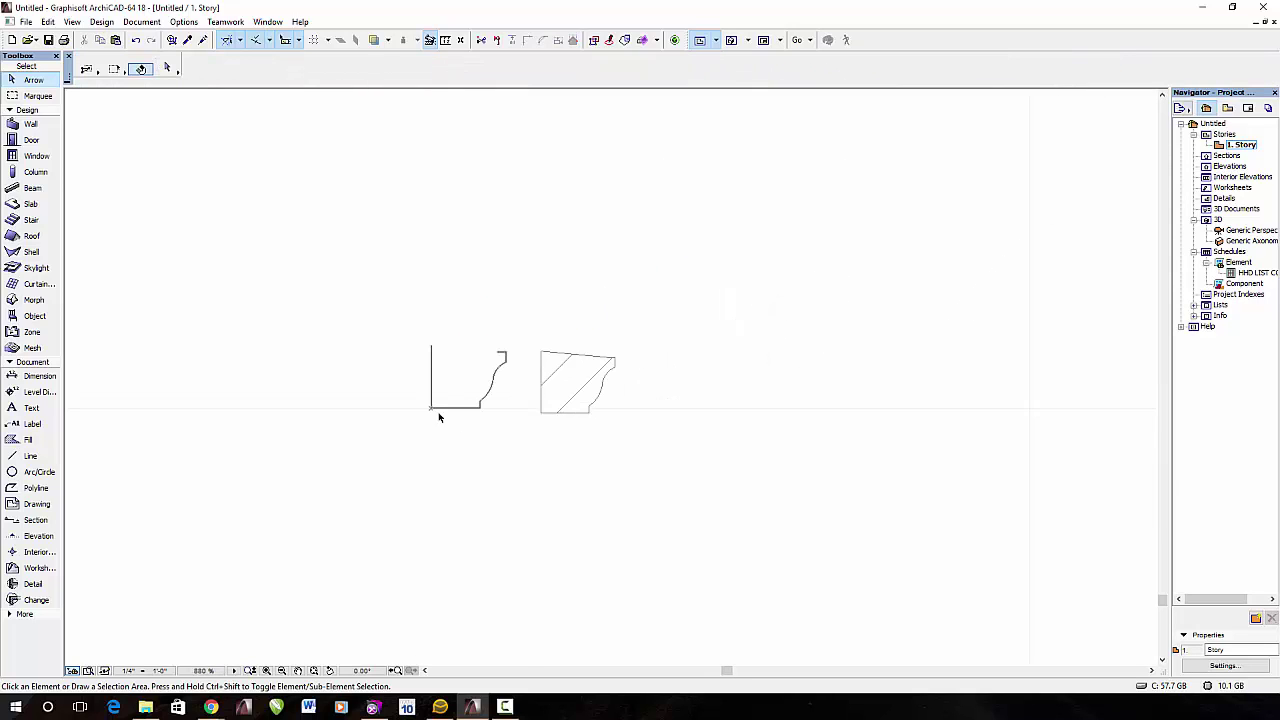
{"action": "left_click_drag", "start_coordinate": [386, 285], "coordinate": [523, 438]}
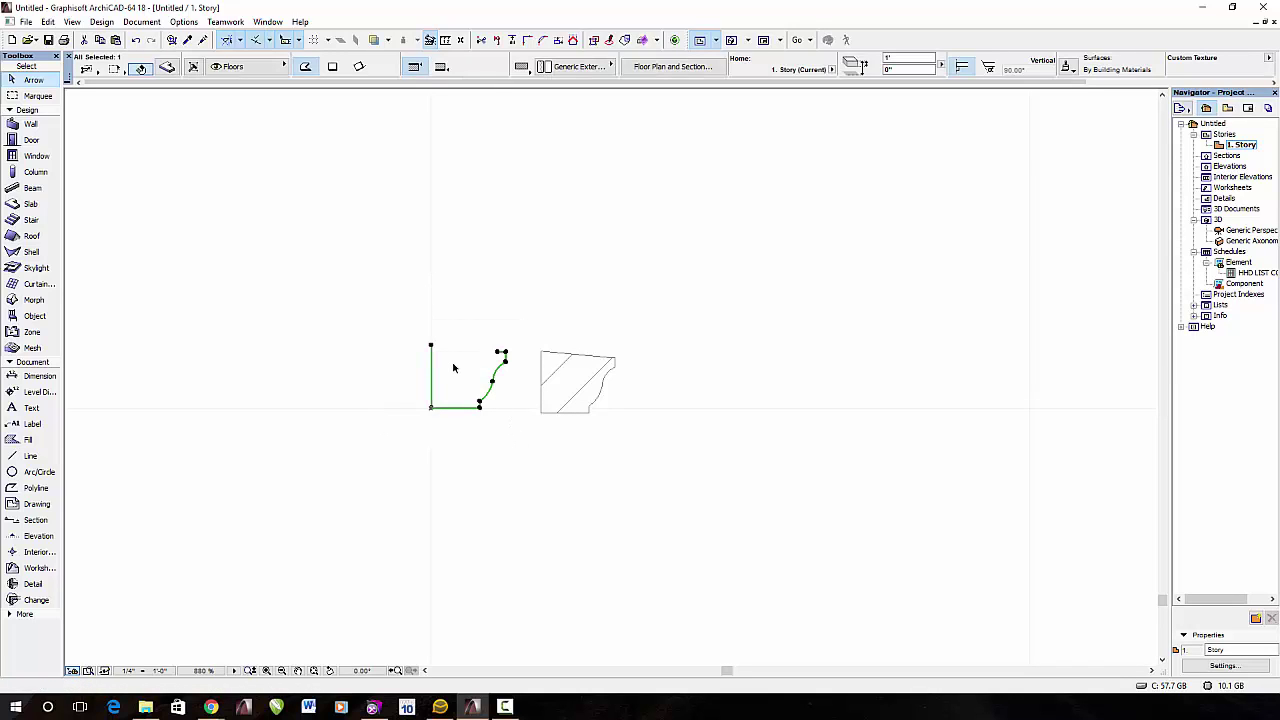
{"action": "key", "text": "F5"}
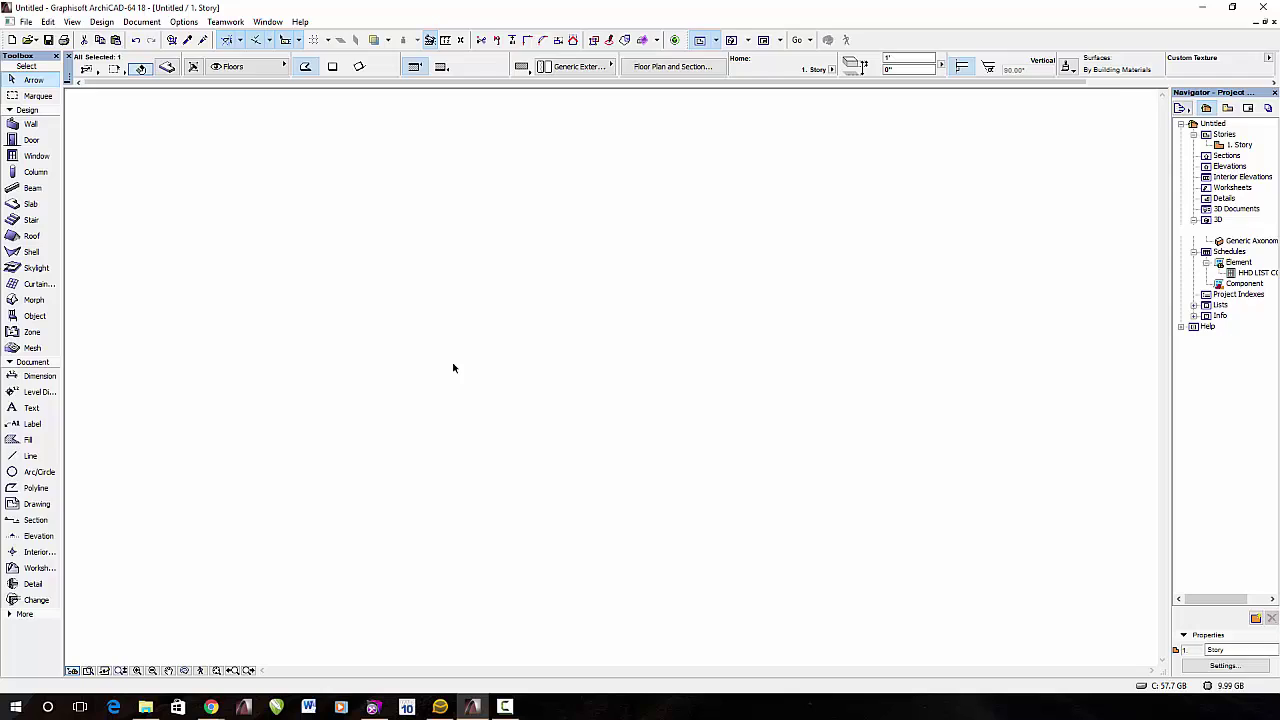
Step: Switch the 3D window from perspective to a parallel side-view projection
{"action": "left_click", "coordinate": [716, 41]}
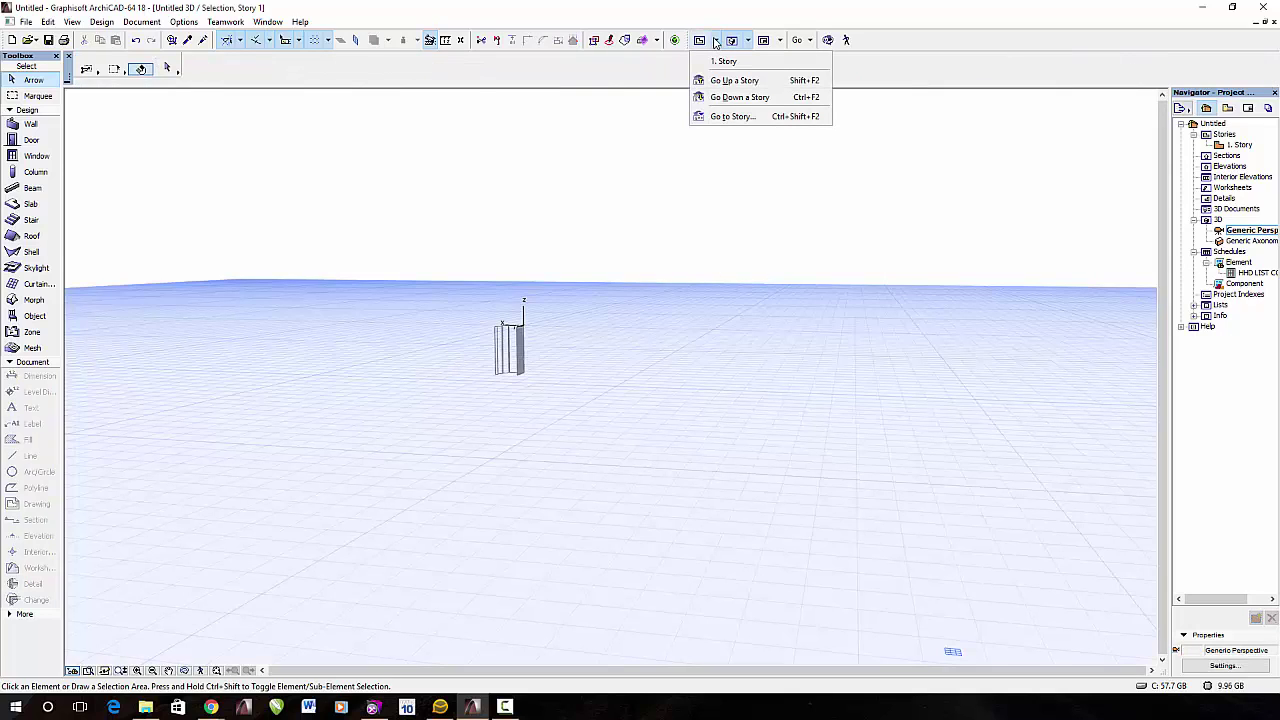
{"action": "left_click", "coordinate": [748, 40]}
{"action": "left_click", "coordinate": [748, 40]}
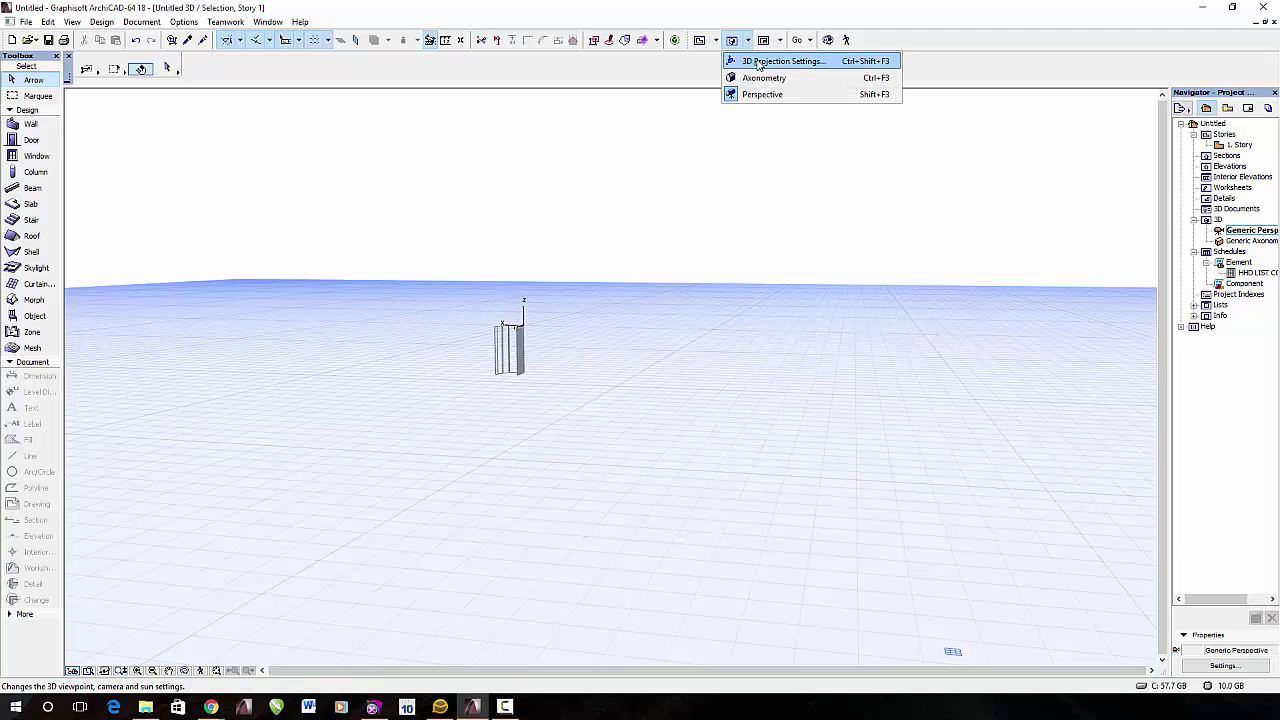
{"action": "left_click", "coordinate": [758, 63]}
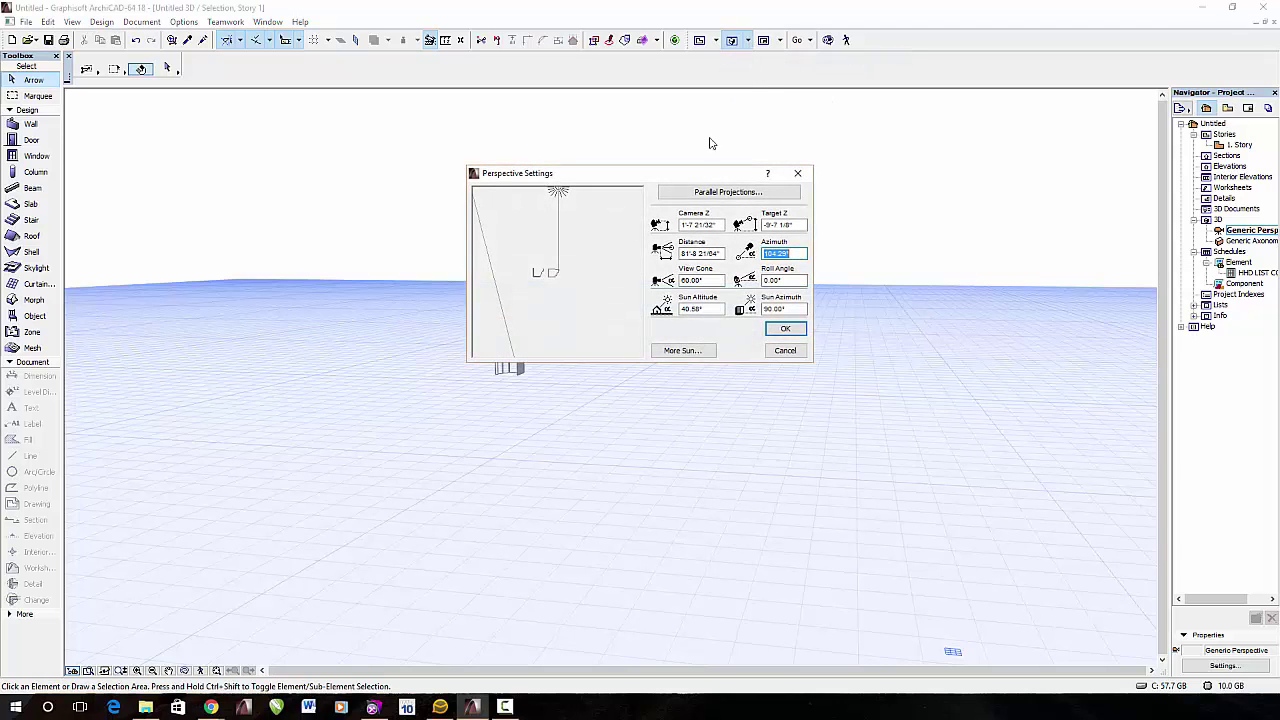
{"action": "left_click", "coordinate": [714, 189]}
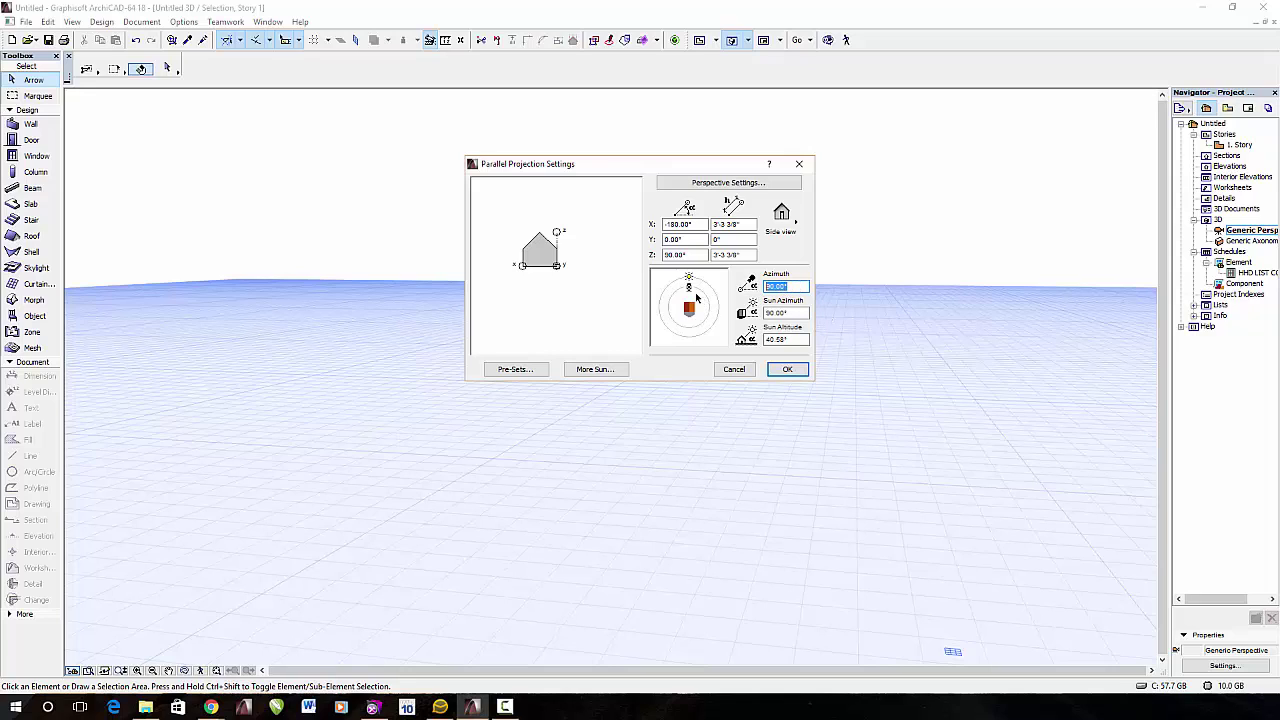
{"action": "left_click", "coordinate": [788, 369]}
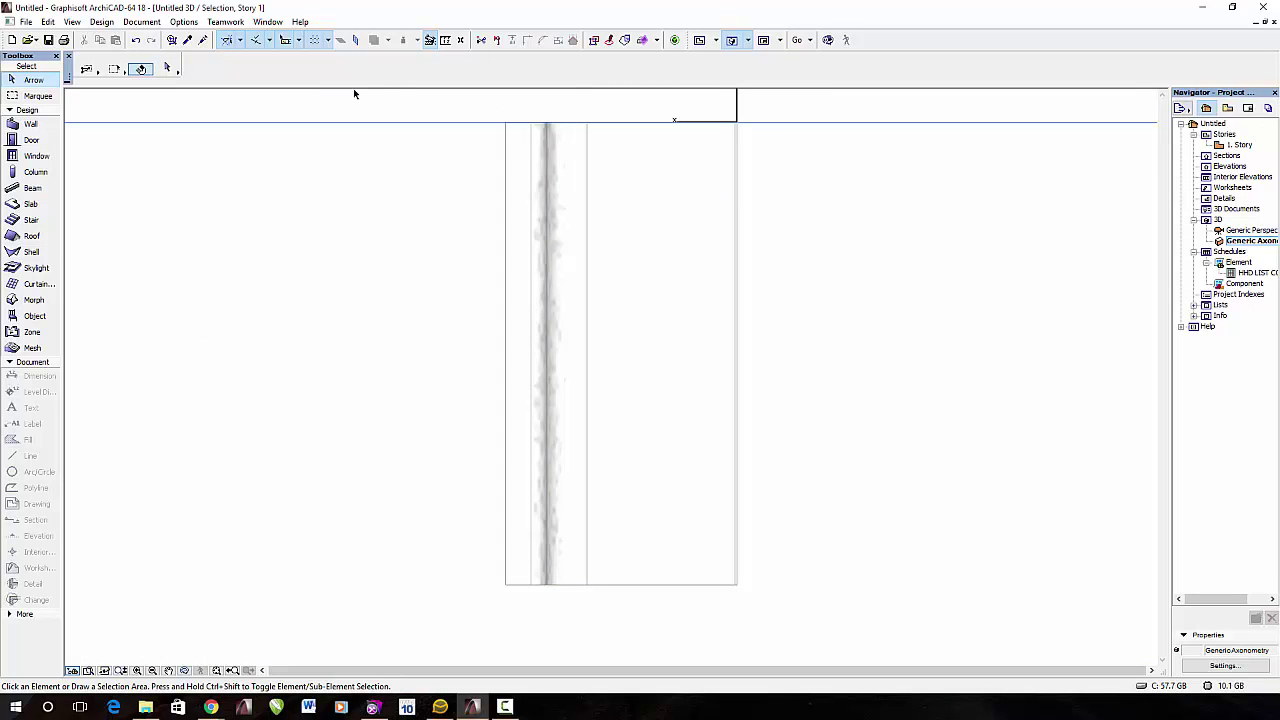
Step: Save the selected 3D profile as a new library object named 'Gutter'
{"action": "left_click_drag", "start_coordinate": [432, 101], "coordinate": [814, 618]}
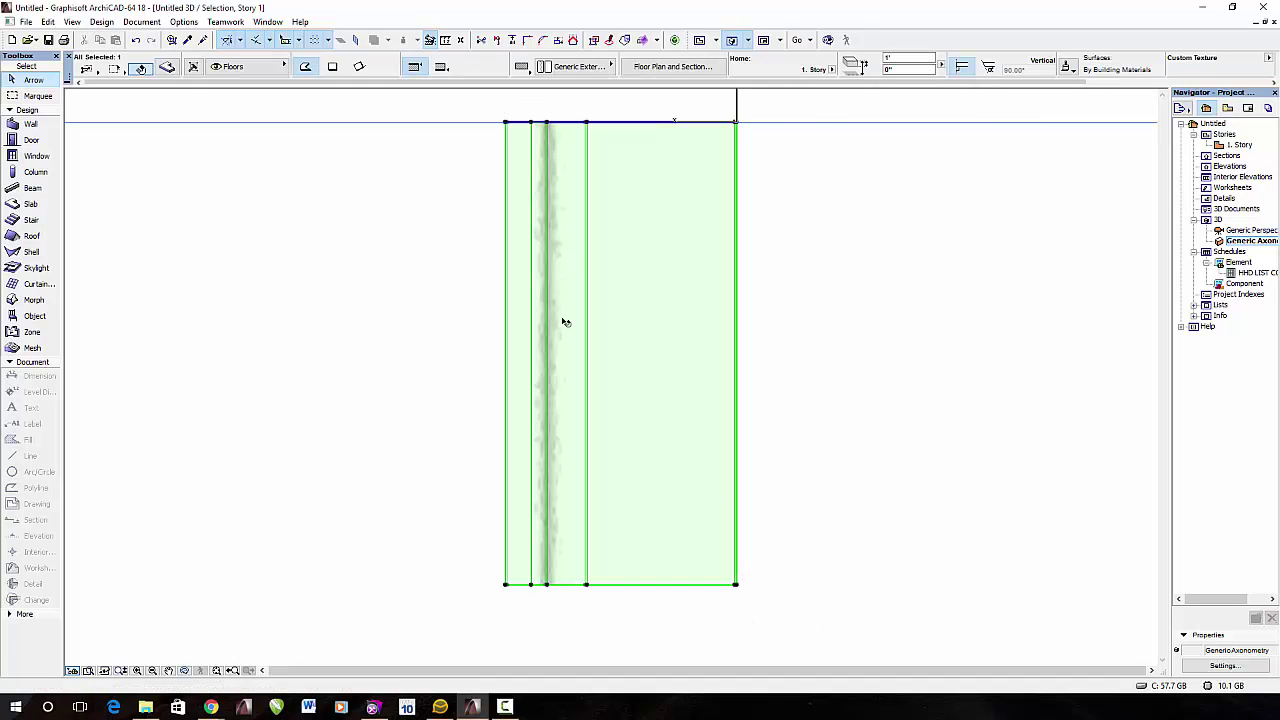
{"action": "left_click", "coordinate": [26, 22]}
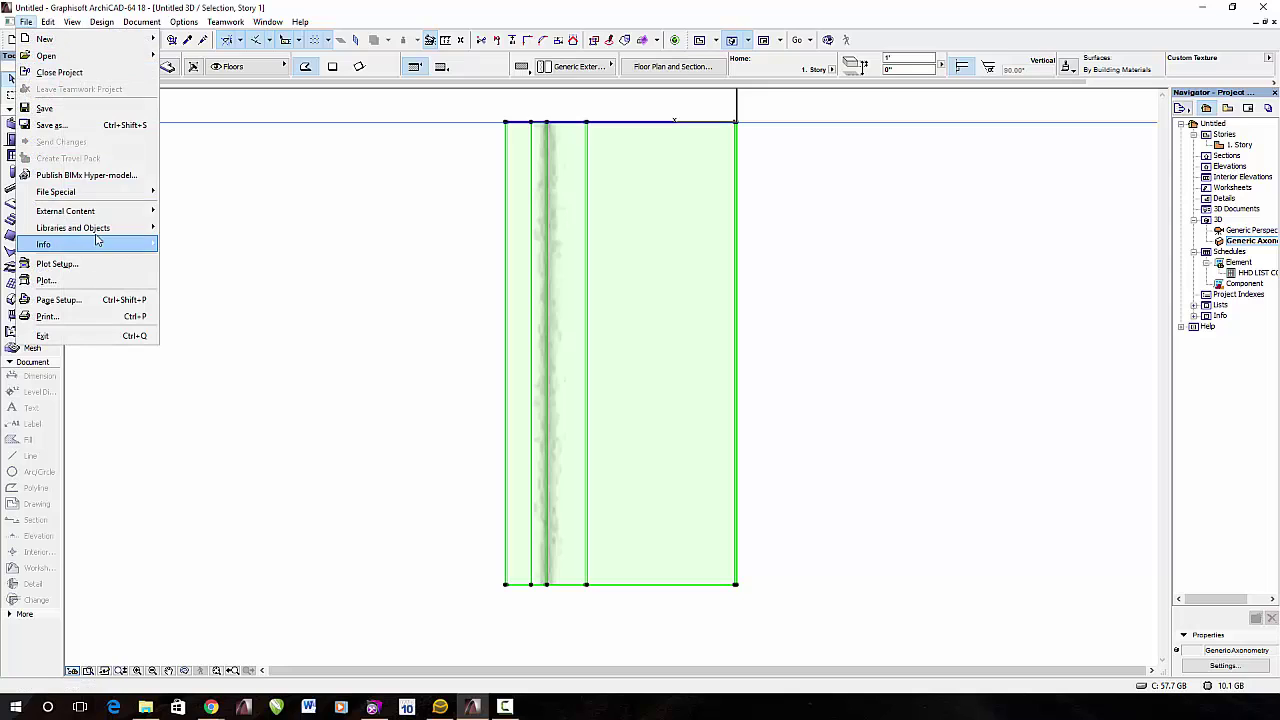
{"action": "mouse_move", "coordinate": [97, 240]}
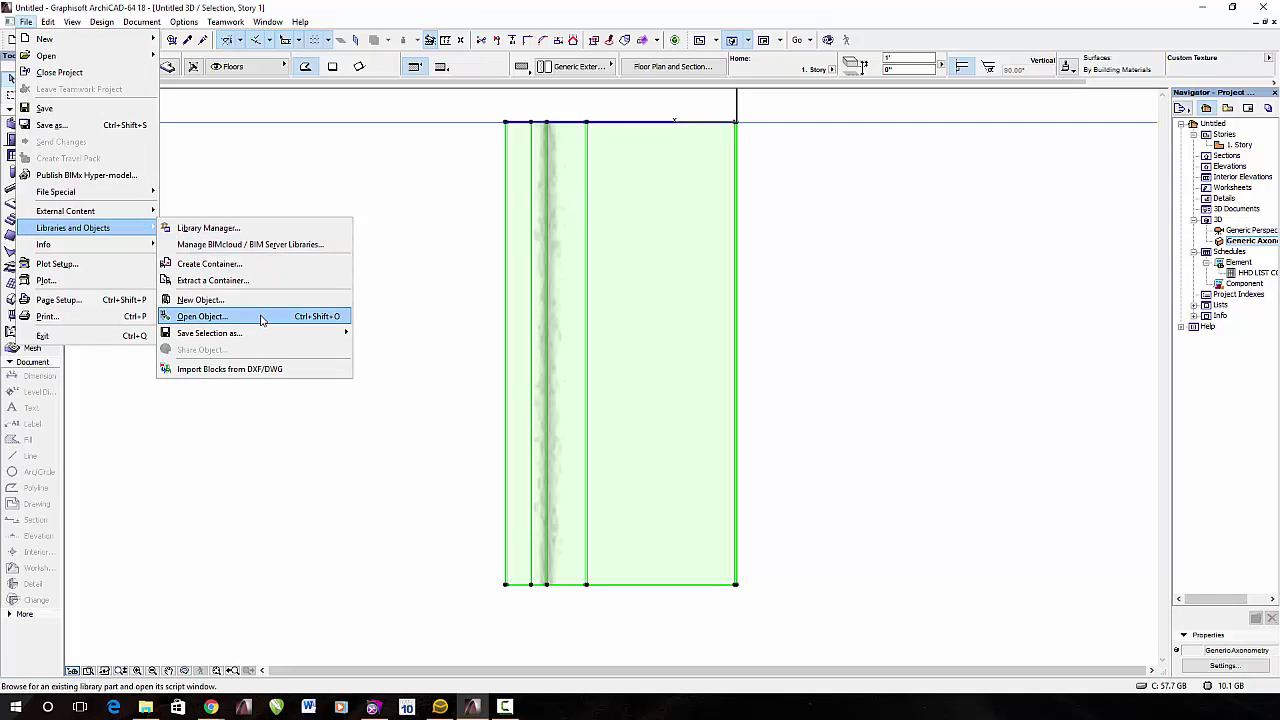
{"action": "mouse_move", "coordinate": [266, 333]}
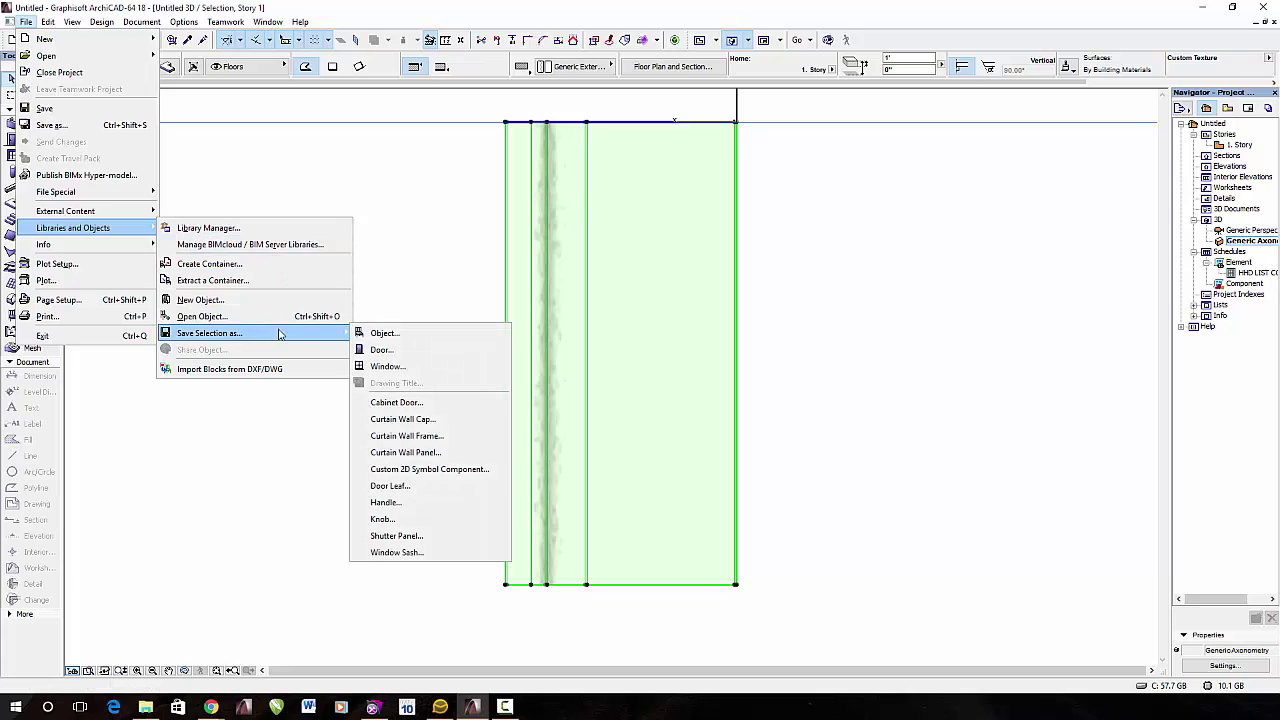
{"action": "left_click", "coordinate": [412, 332]}
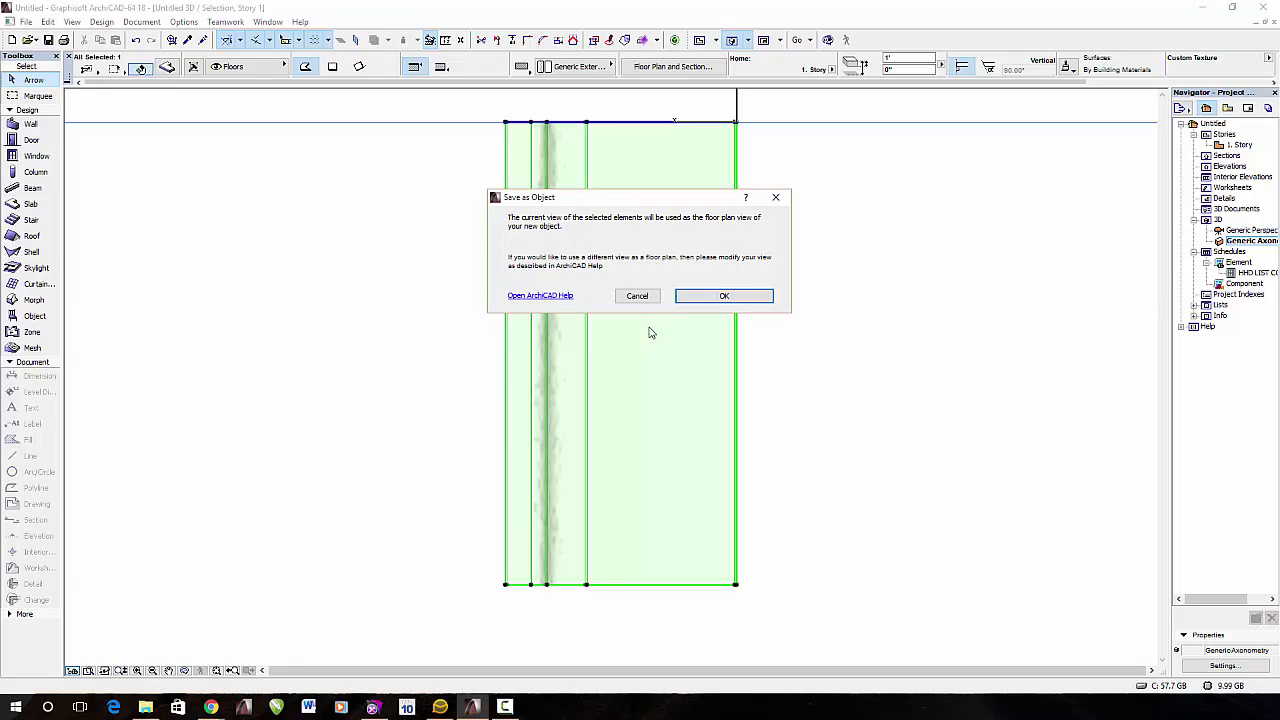
{"action": "left_click", "coordinate": [718, 299]}
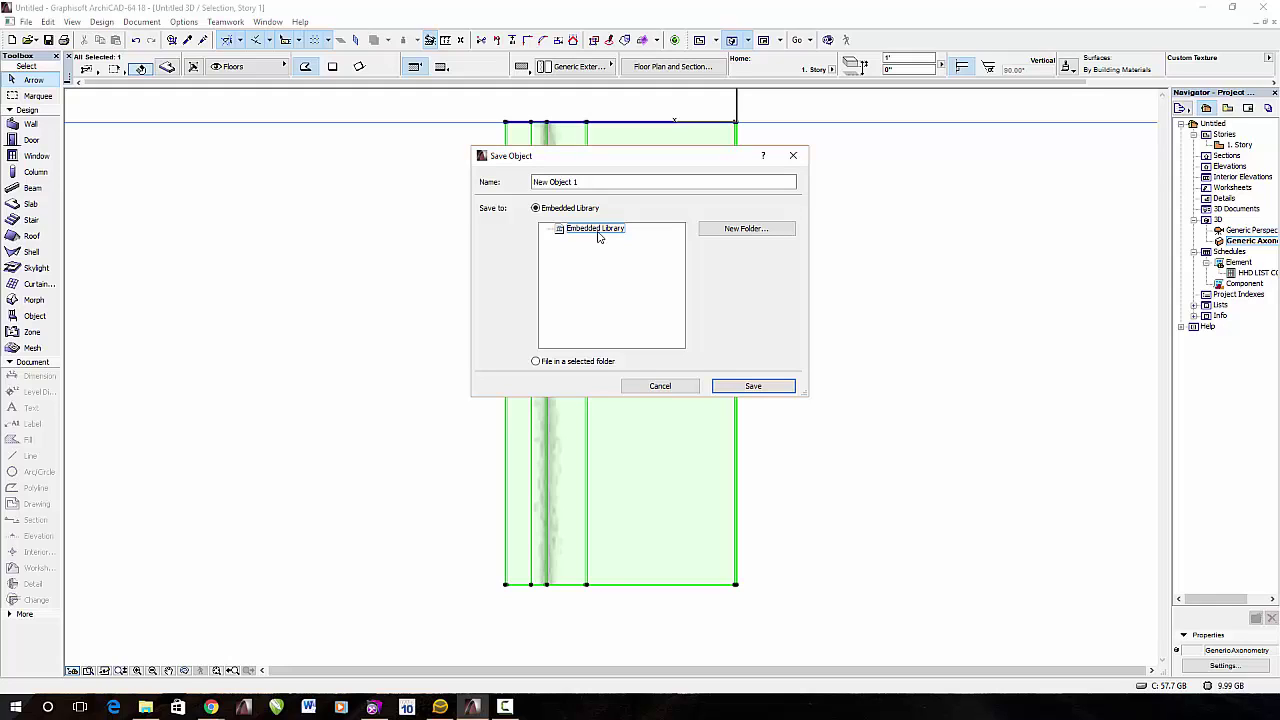
{"action": "left_click", "coordinate": [587, 182]}
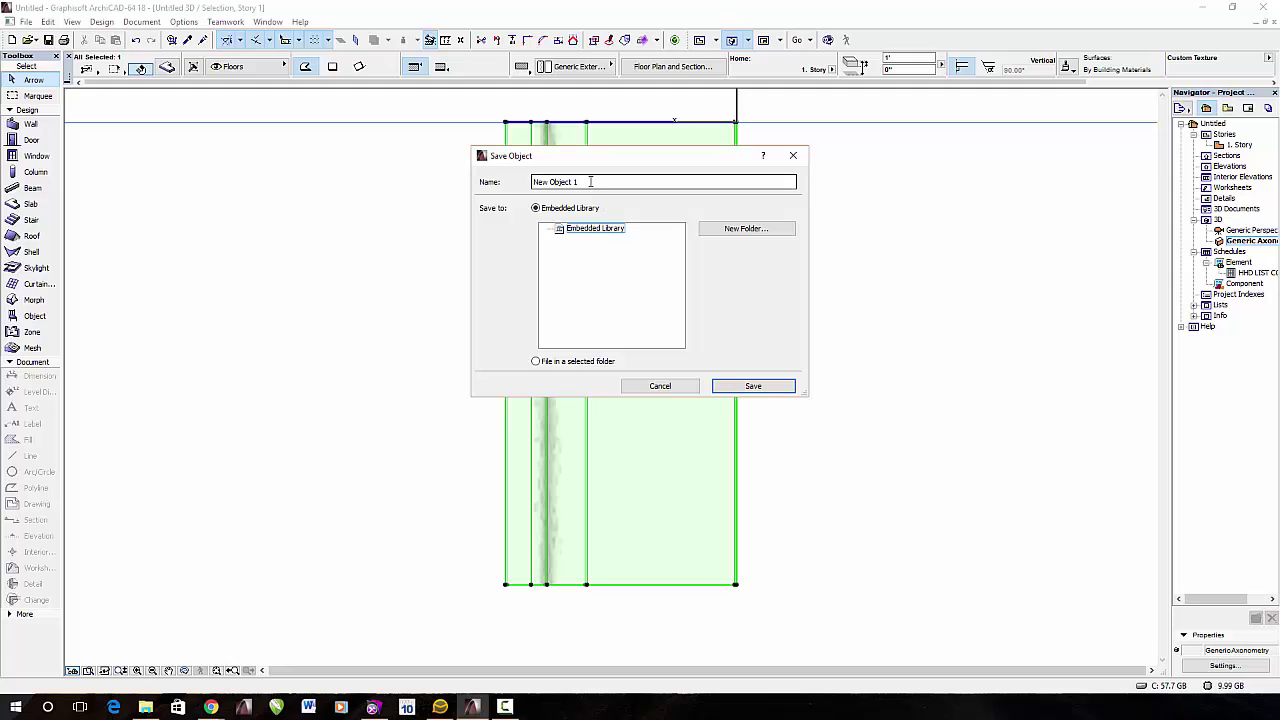
{"action": "left_click_drag", "start_coordinate": [590, 182], "coordinate": [468, 178]}
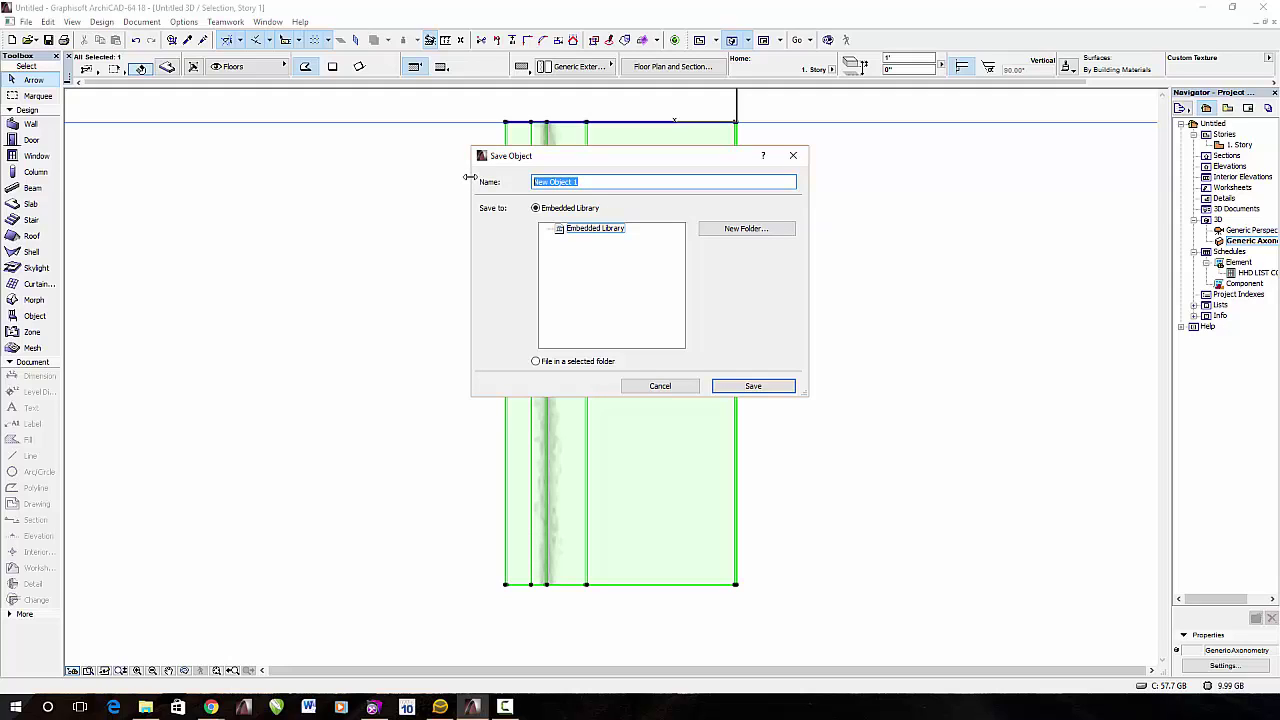
{"action": "type", "text": "Gutter"}
Step: Give Gutter a Paint - Ultramarine Violet surface and Air Space fill, then return to 1. Story
{"action": "left_click", "coordinate": [752, 386]}
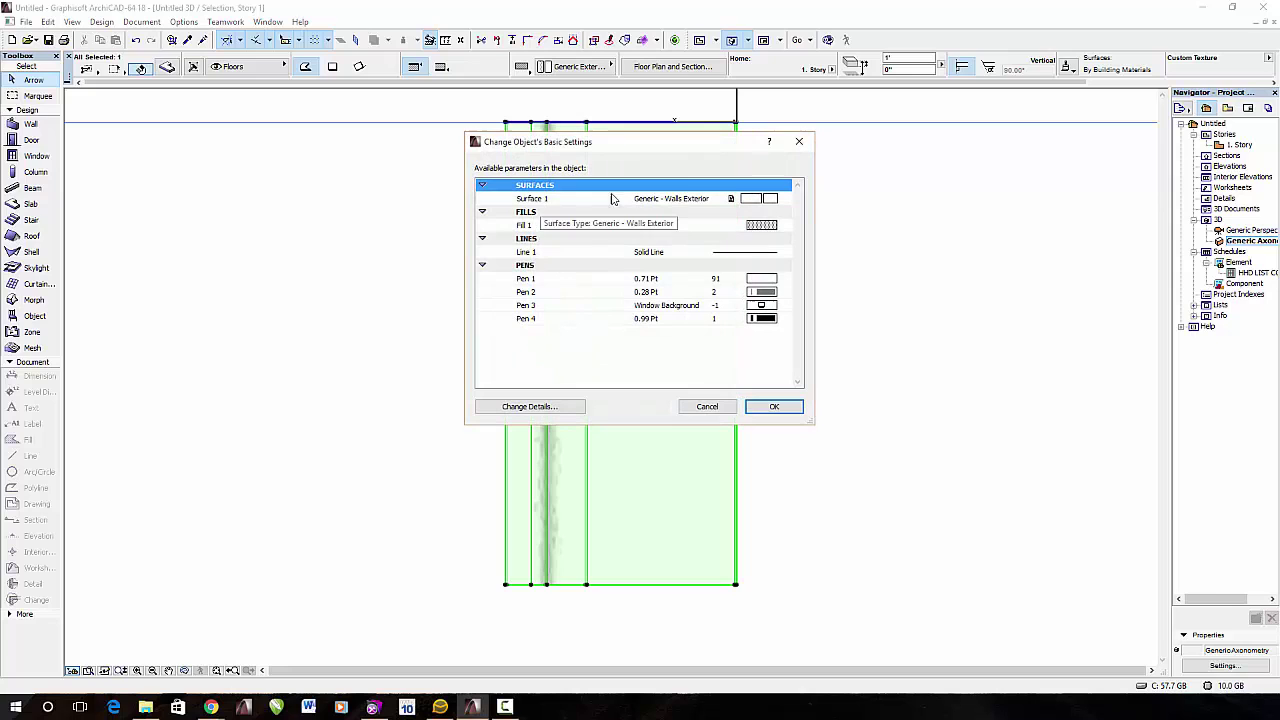
{"action": "left_click", "coordinate": [777, 201]}
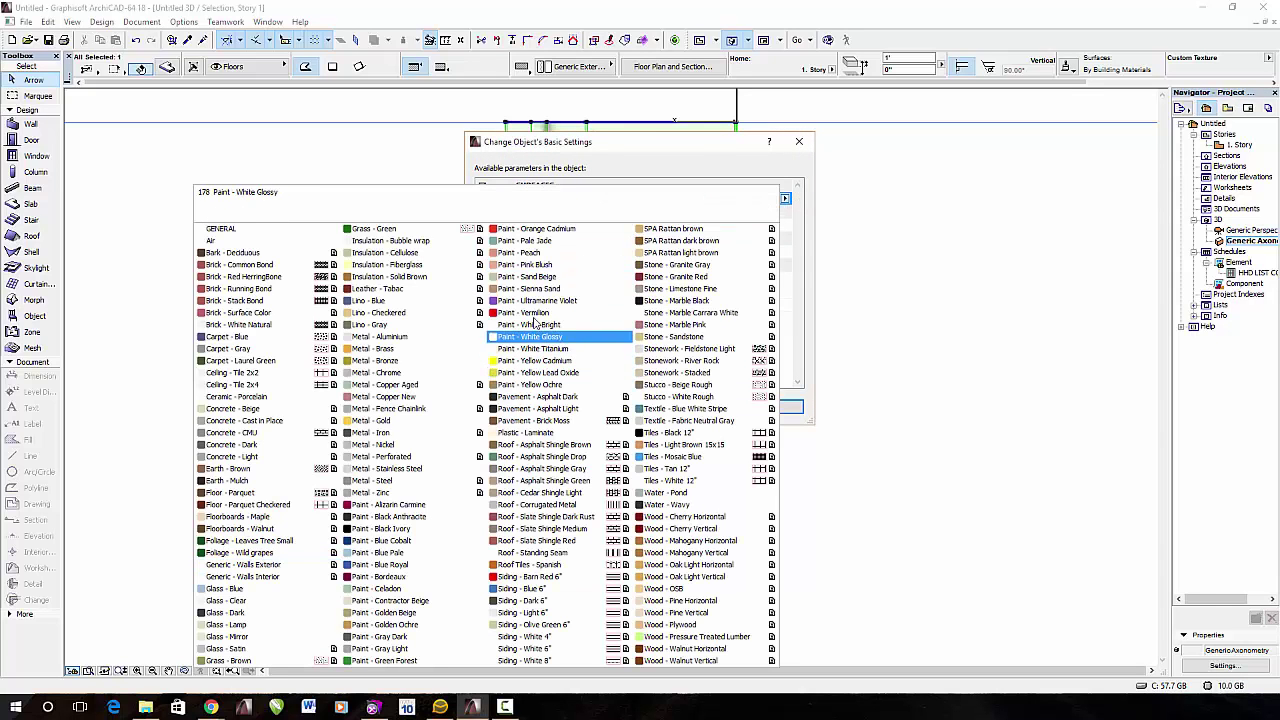
{"action": "left_click", "coordinate": [533, 301]}
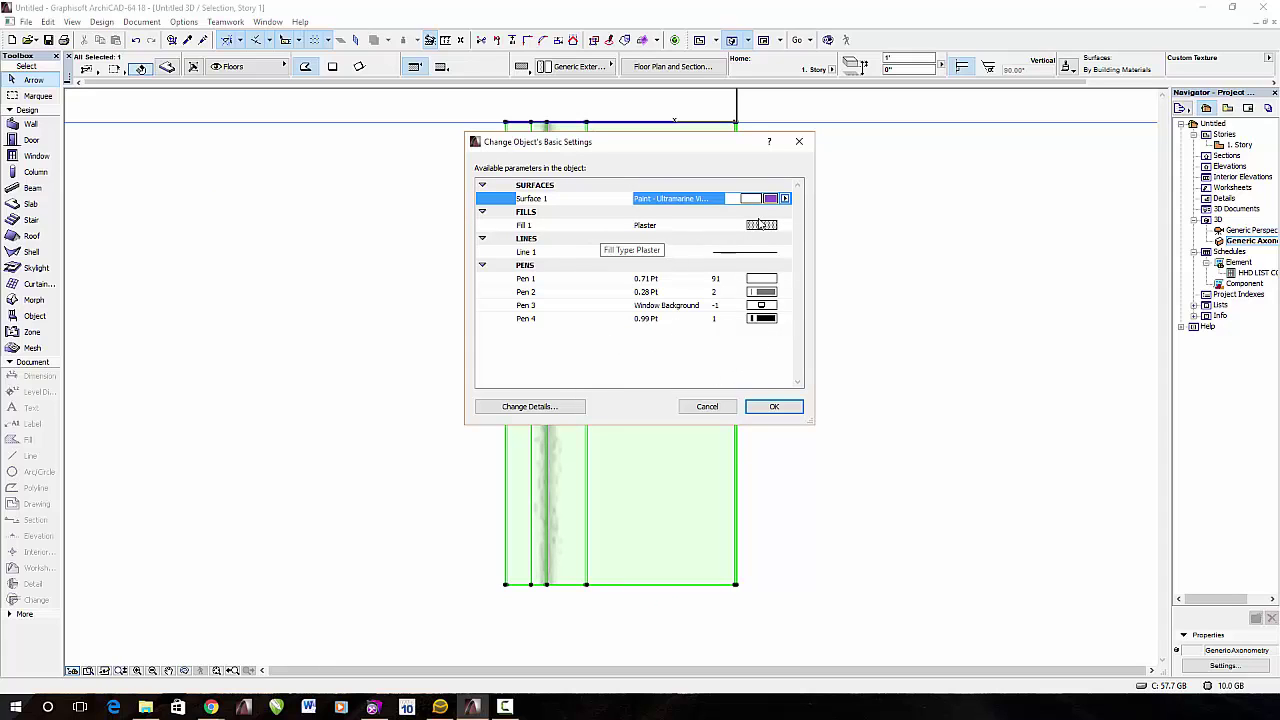
{"action": "left_click", "coordinate": [760, 224]}
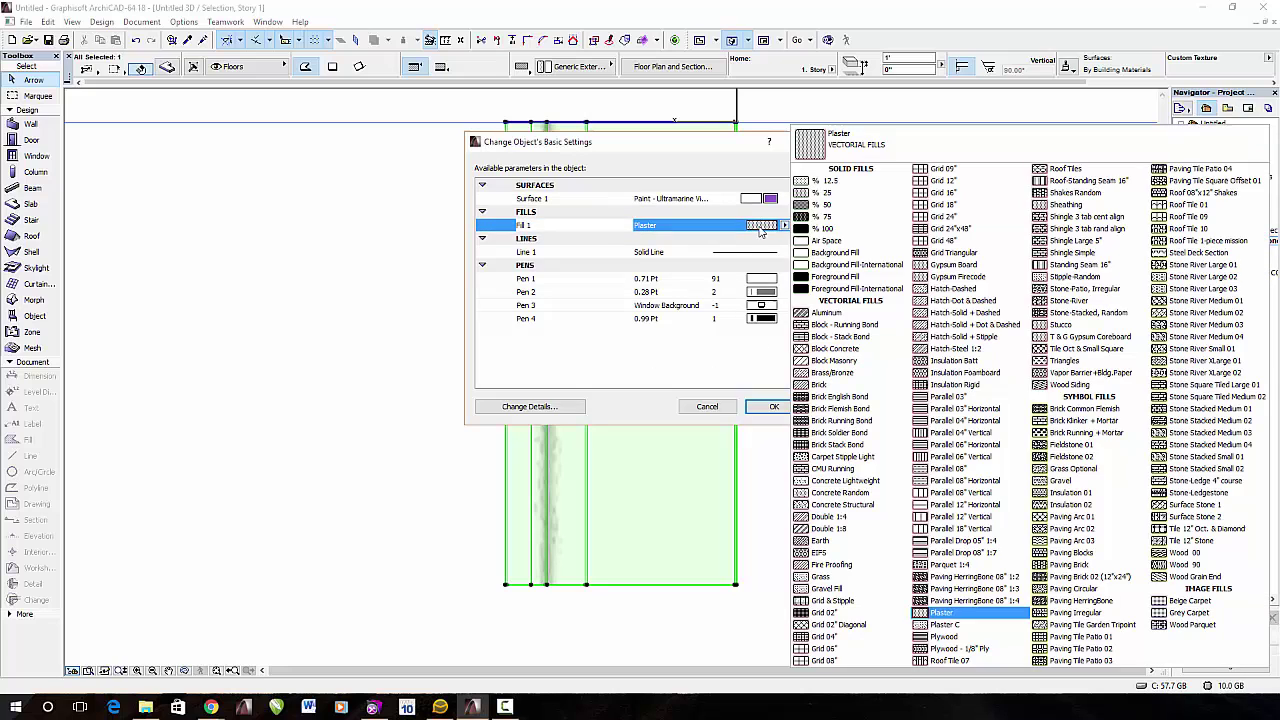
{"action": "left_click", "coordinate": [816, 248]}
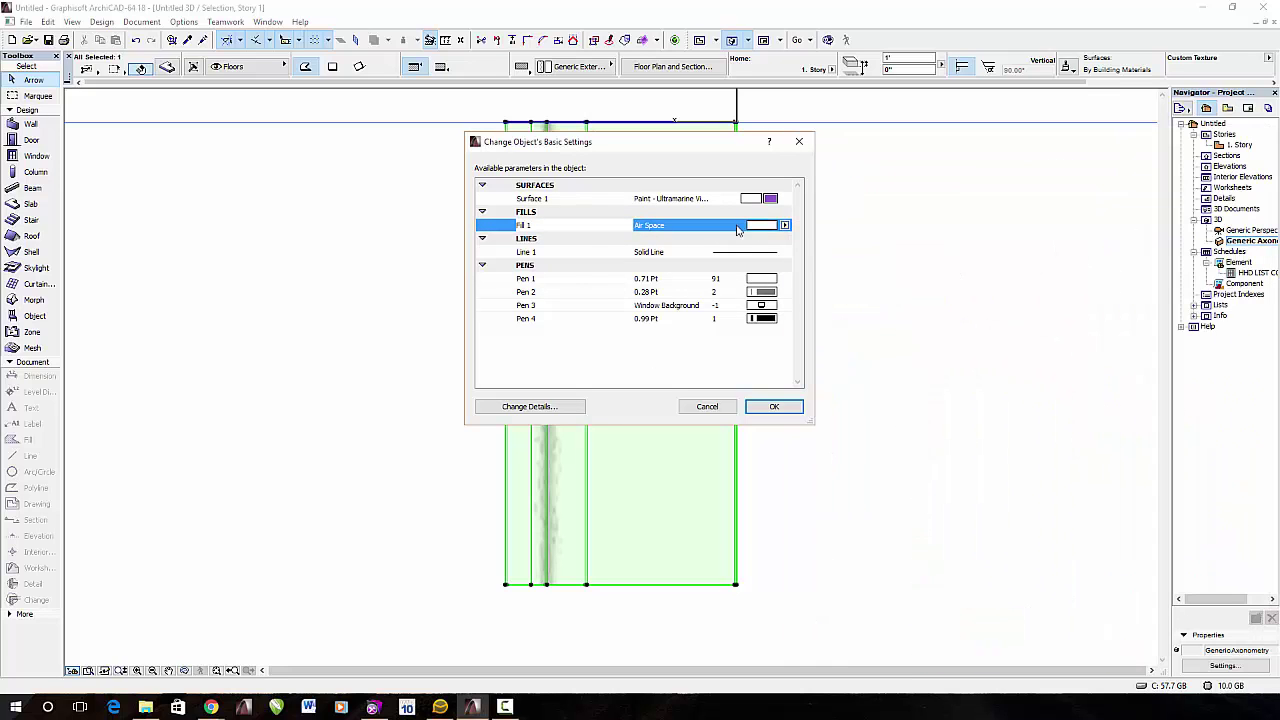
{"action": "left_click", "coordinate": [761, 411]}
{"action": "left_click", "coordinate": [487, 304]}
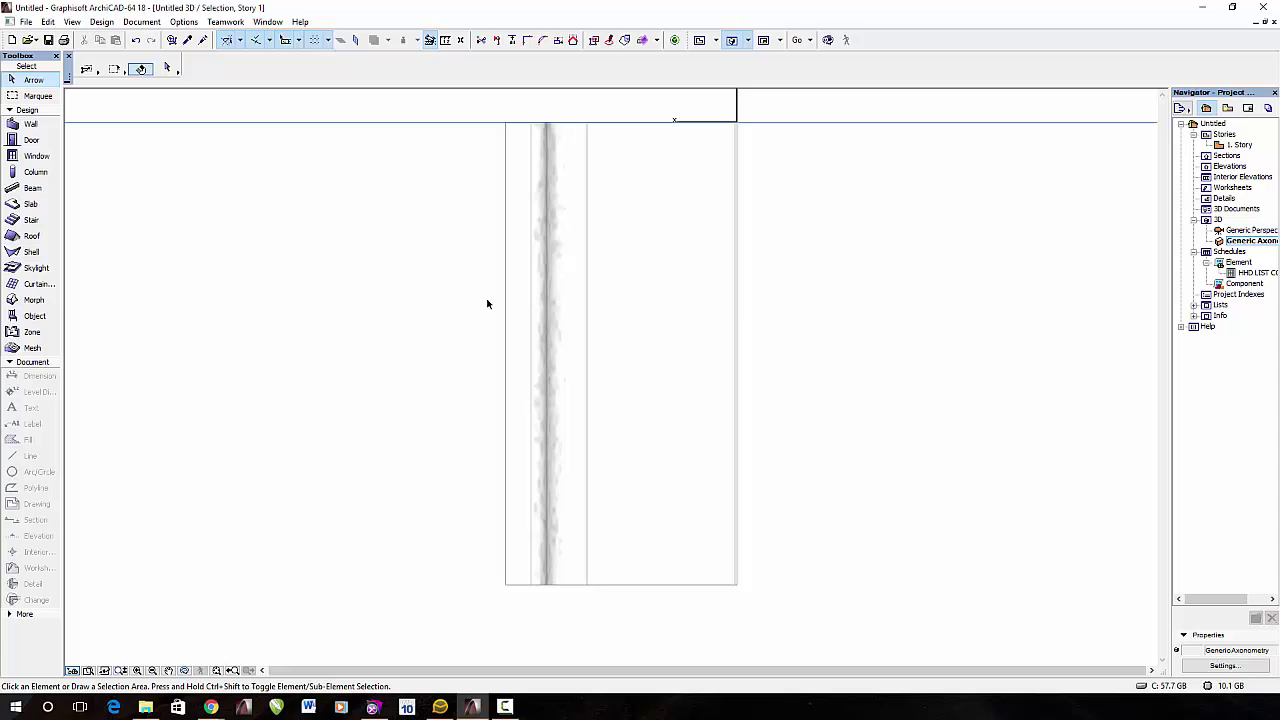
{"action": "left_click", "coordinate": [1268, 24]}
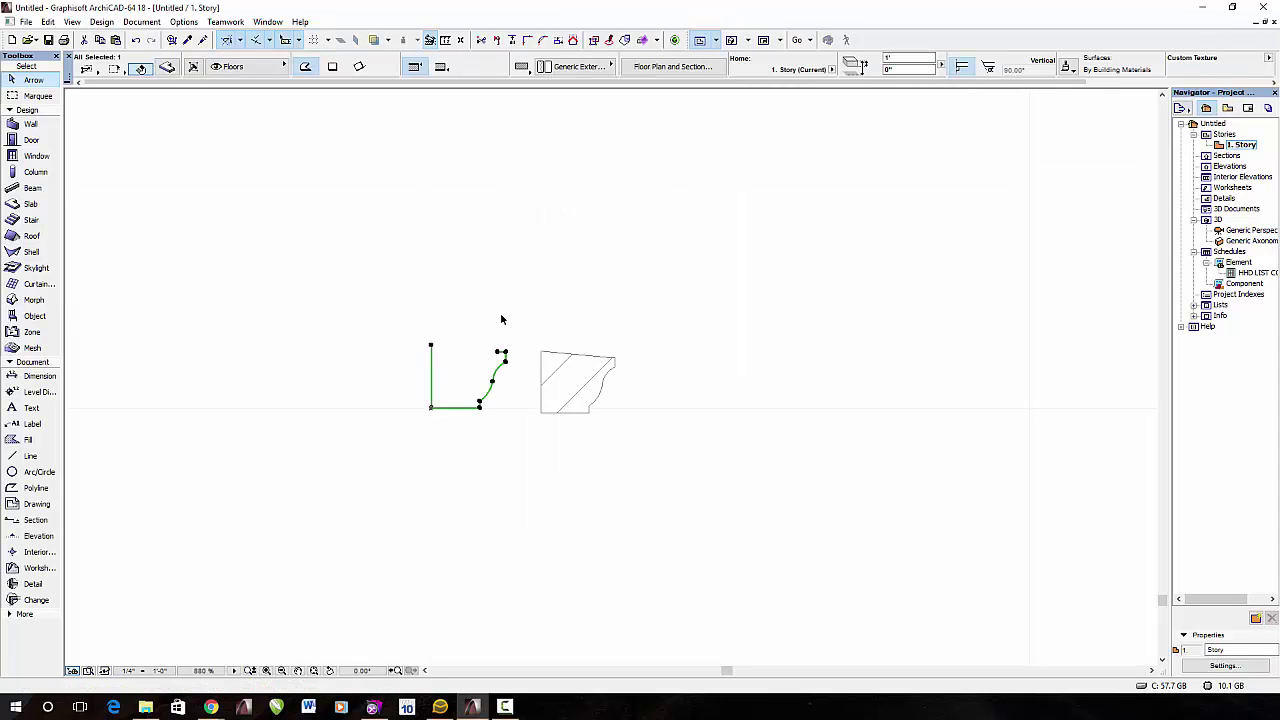
Step: Open the Object tool's default settings and browse to the HHD-LIBRARY Roof folder
{"action": "left_click", "coordinate": [383, 322]}
{"action": "scroll", "coordinate": [309, 290], "scroll_direction": "down", "scroll_amount": 3}
{"action": "middle_click_drag", "start_coordinate": [309, 290], "coordinate": [536, 313]}
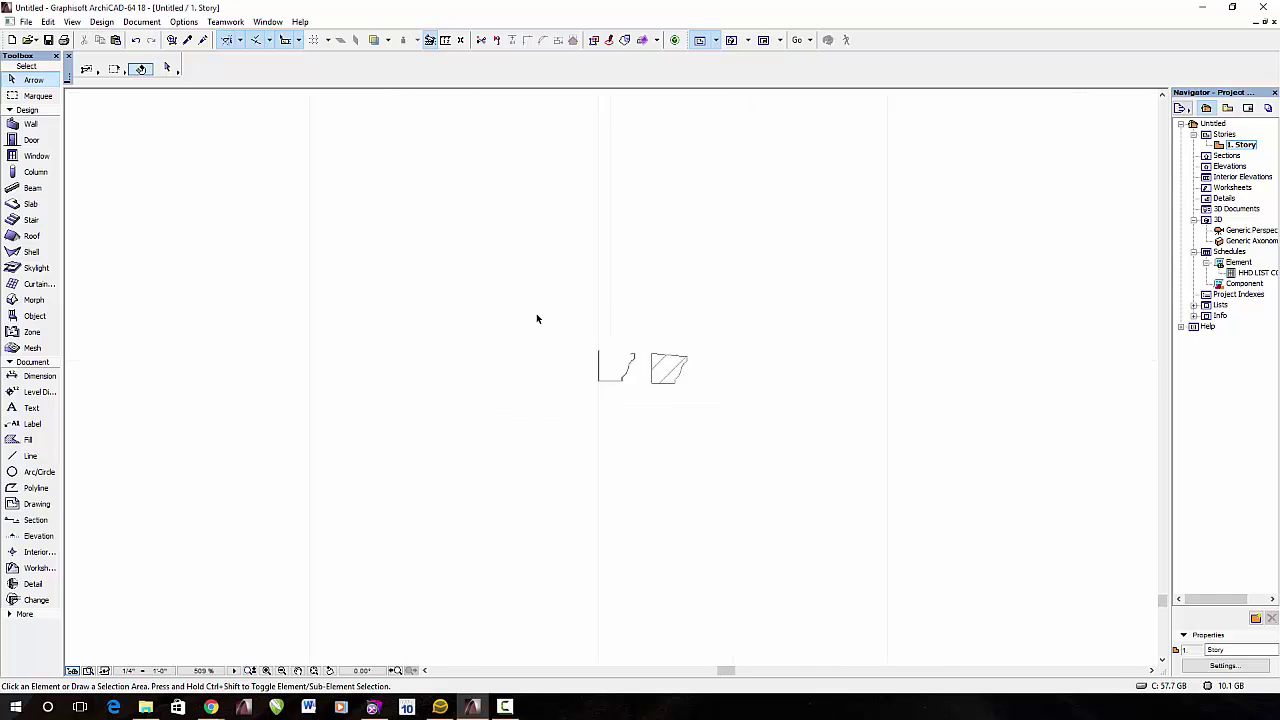
{"action": "scroll", "coordinate": [516, 345], "scroll_direction": "down", "scroll_amount": 2}
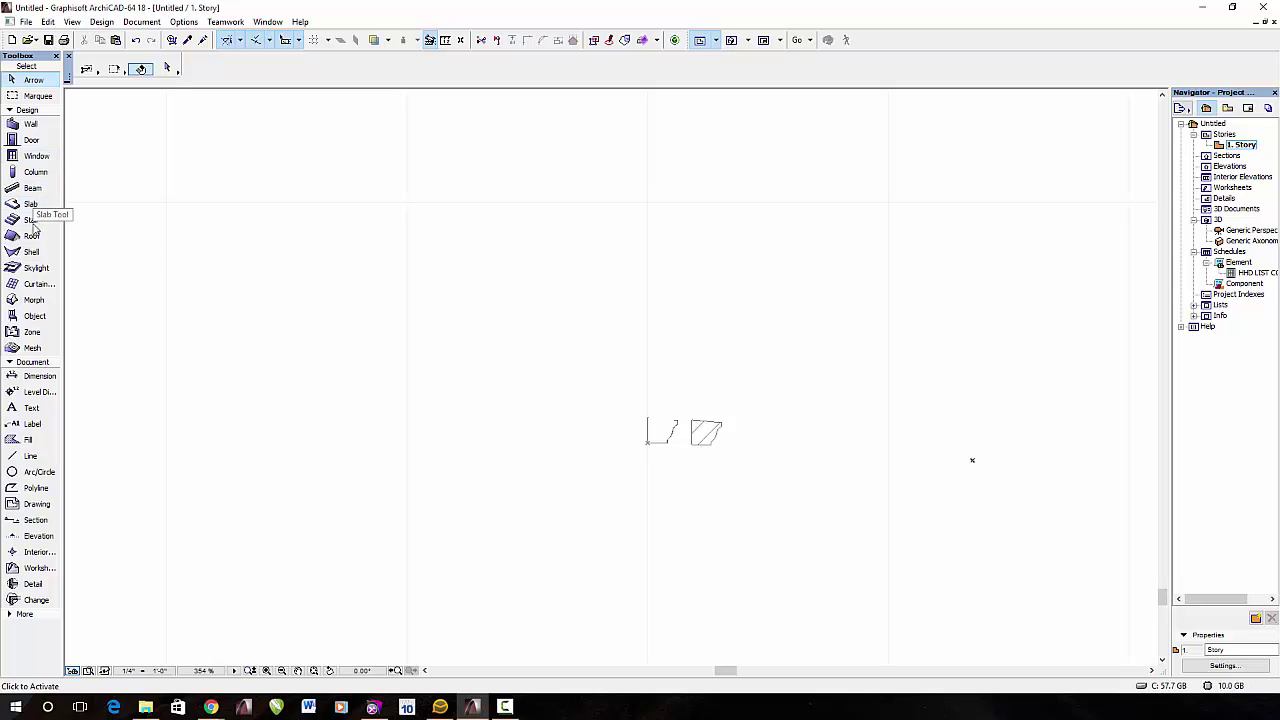
{"action": "left_click", "coordinate": [31, 316]}
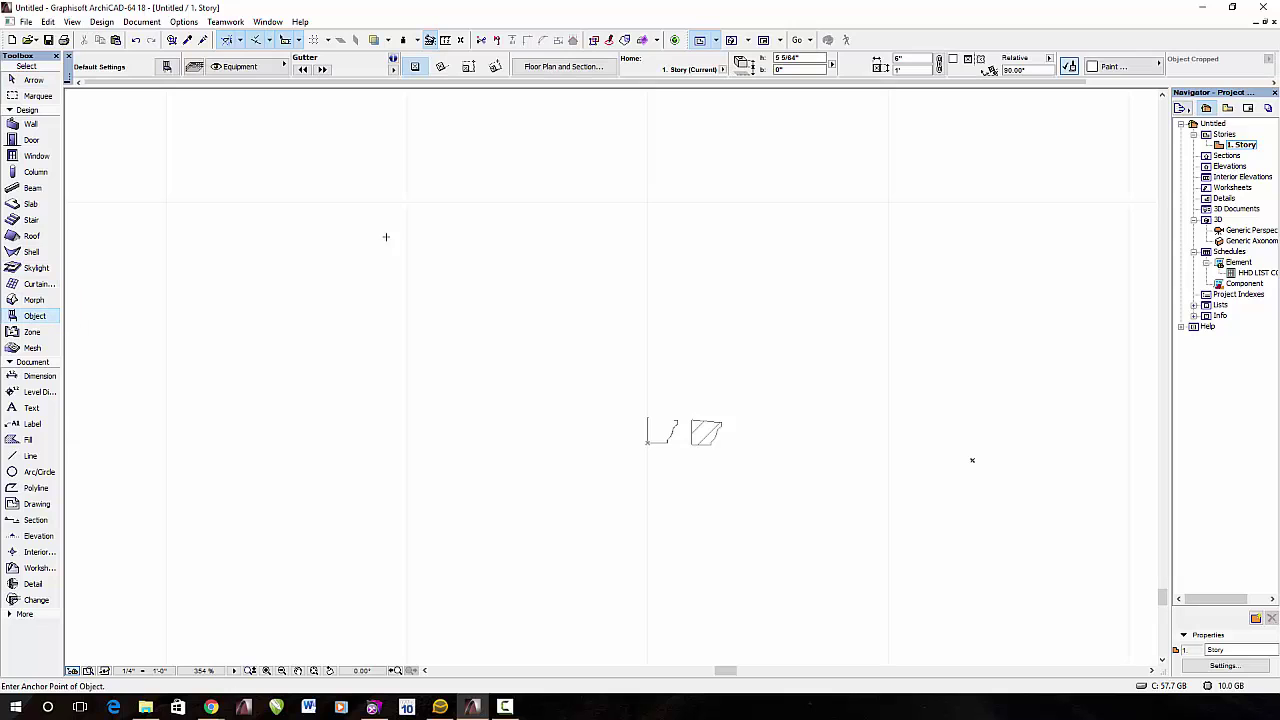
{"action": "left_click", "coordinate": [166, 66]}
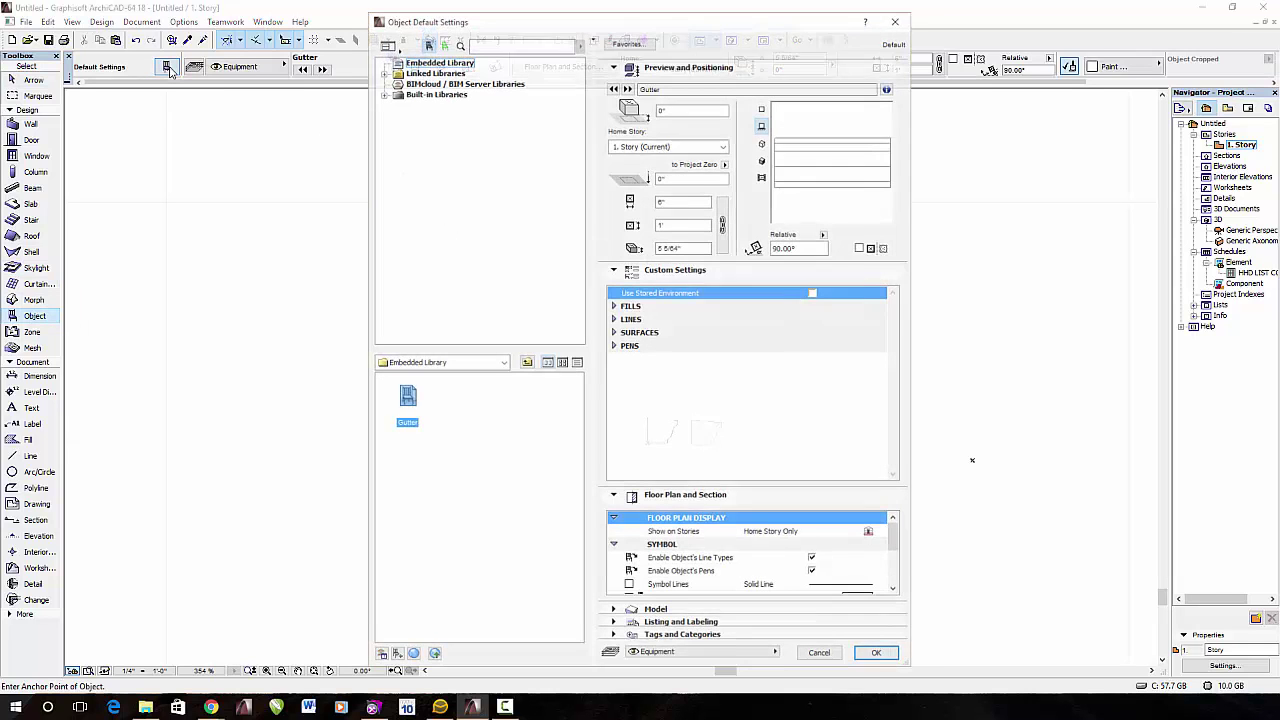
{"action": "left_click", "coordinate": [384, 72]}
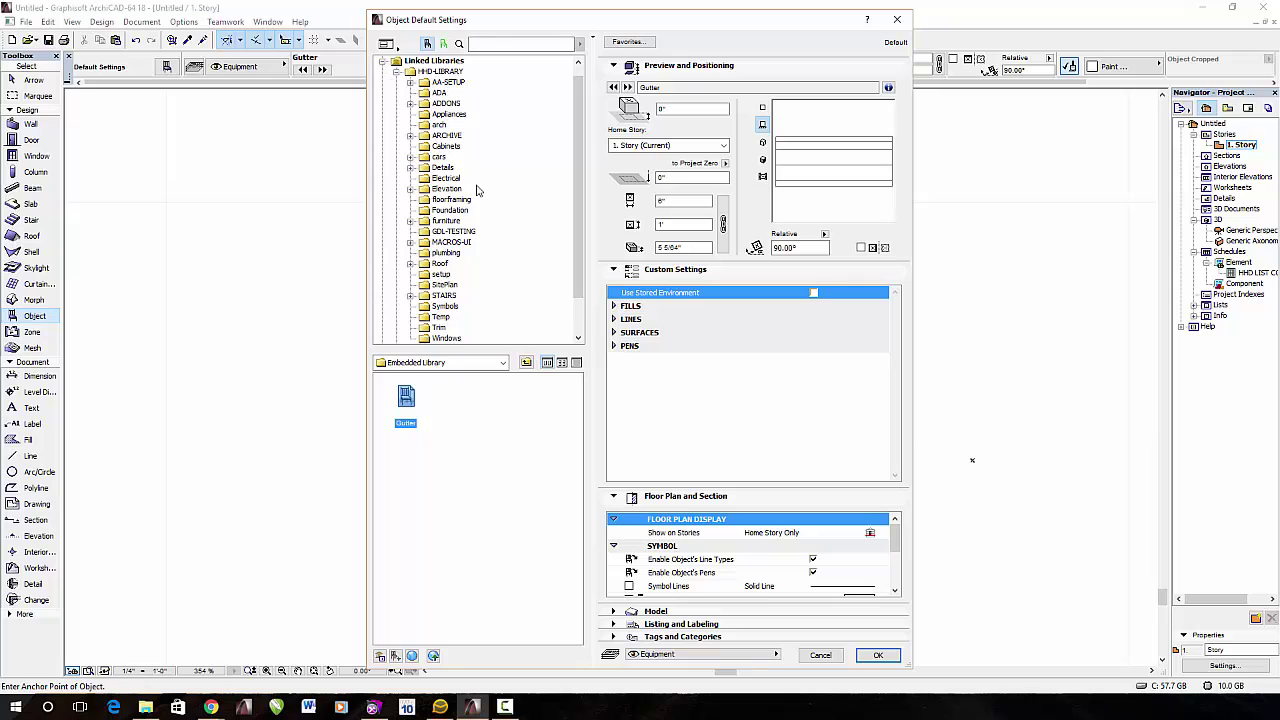
{"action": "left_click", "coordinate": [441, 265]}
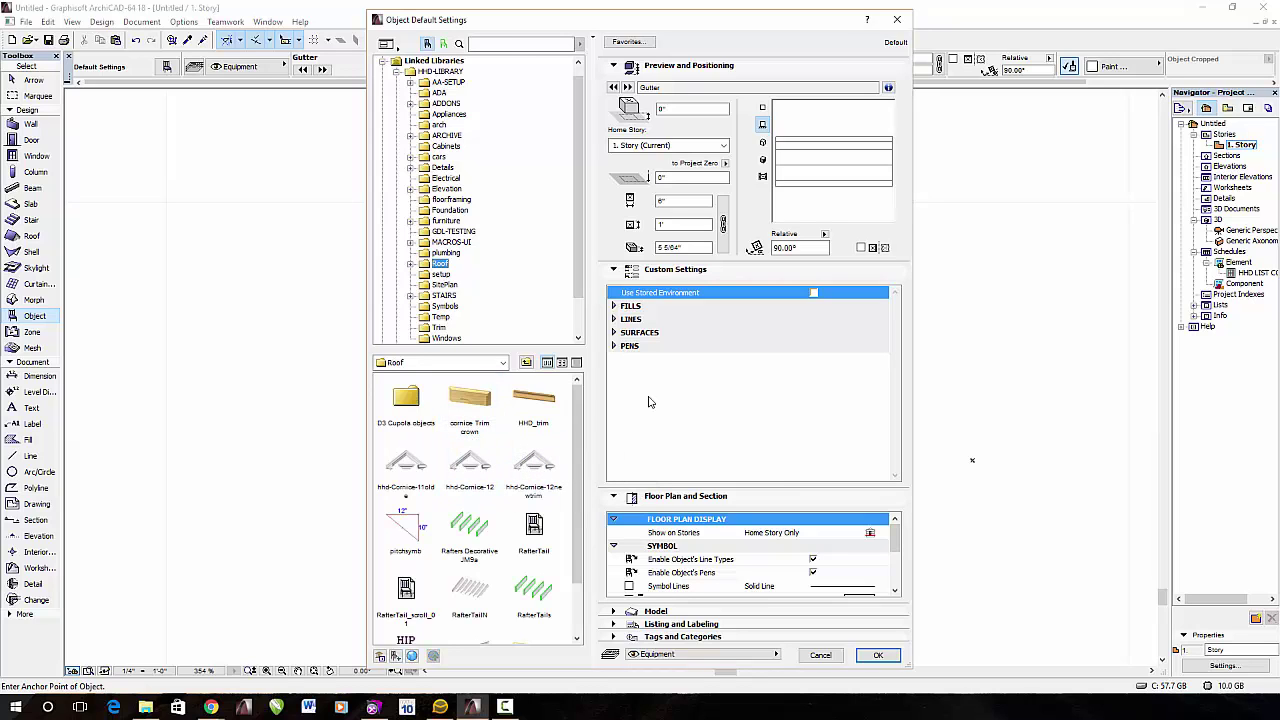
Step: Choose the hhd-Cornice-12 object and set its relative angle to 90°
{"action": "left_click", "coordinate": [832, 161]}
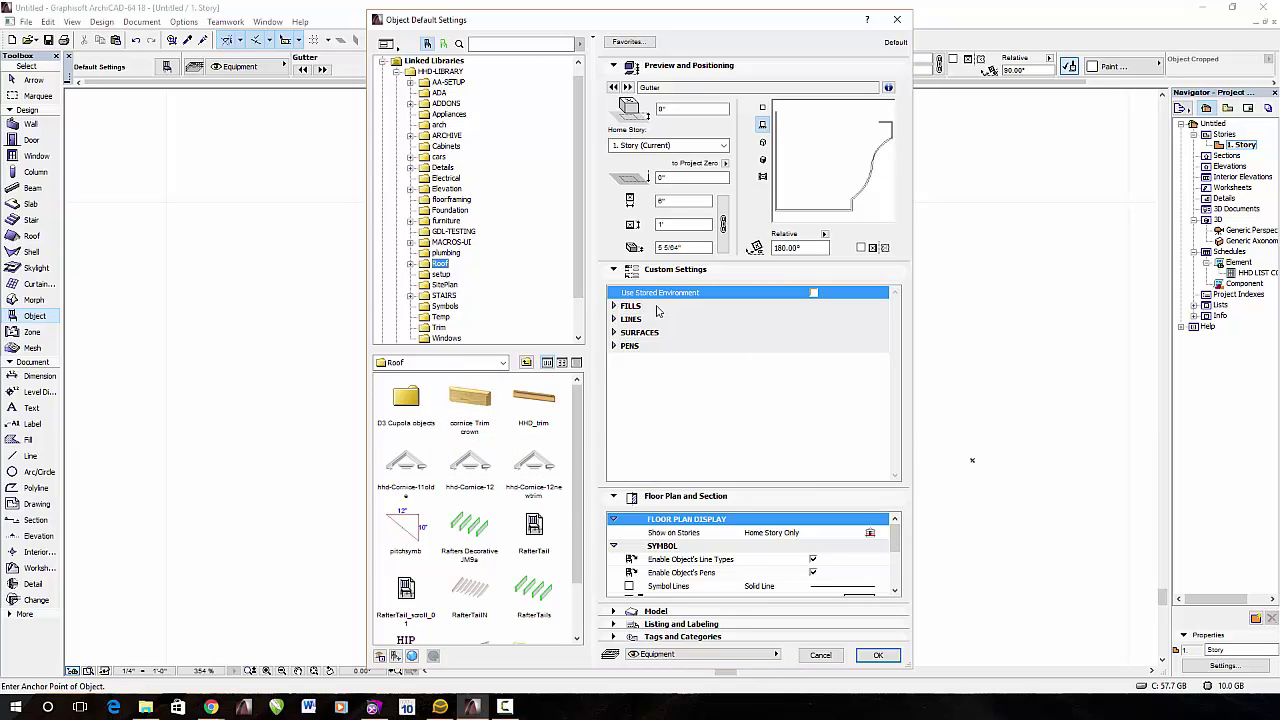
{"action": "left_click", "coordinate": [469, 463]}
{"action": "left_click", "coordinate": [853, 175]}
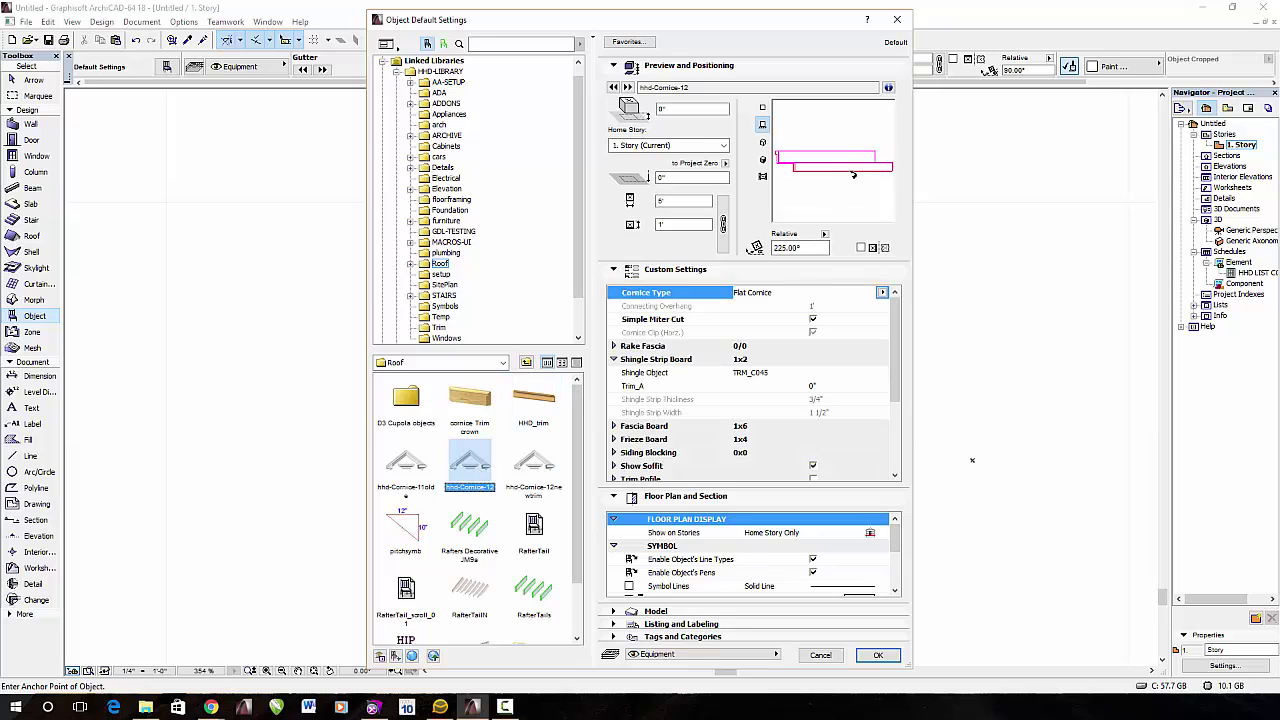
{"action": "left_click", "coordinate": [853, 175]}
{"action": "left_click", "coordinate": [853, 175]}
{"action": "left_click", "coordinate": [853, 175]}
{"action": "left_click", "coordinate": [853, 175]}
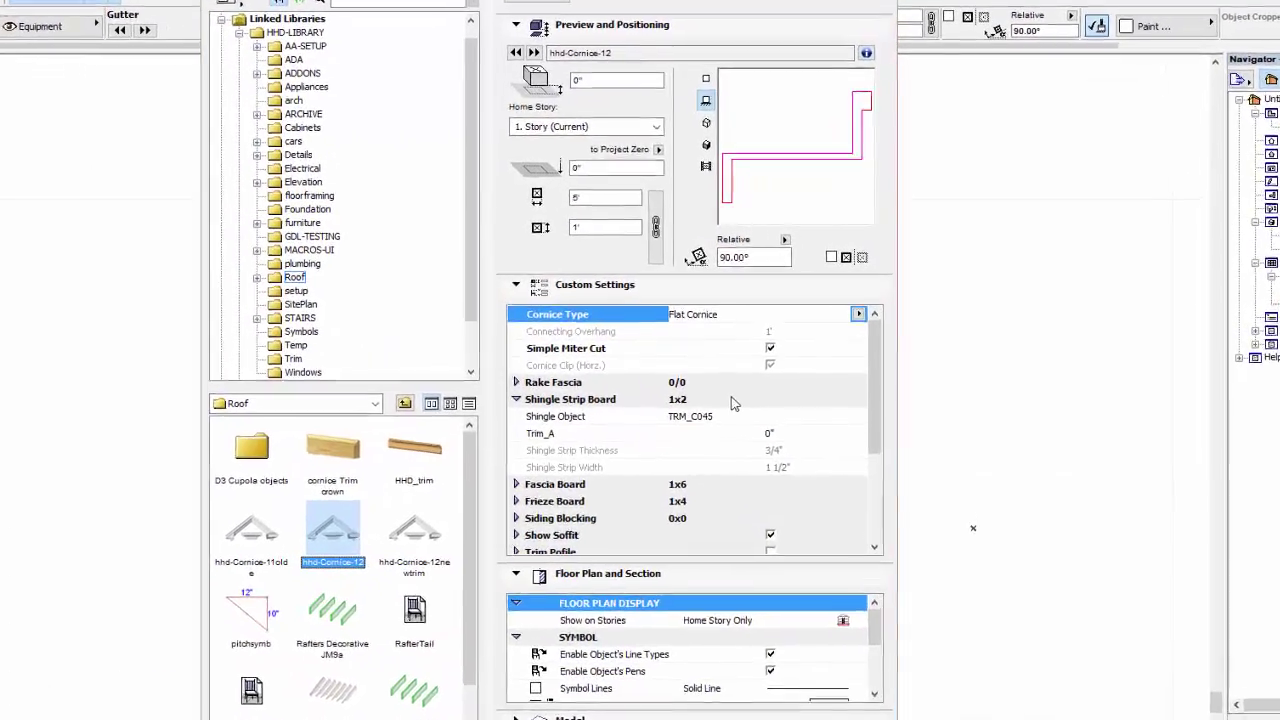
Step: Set the Shingle Strip Board to Object, using gutter as the Shingle Object
{"action": "left_click", "coordinate": [713, 418]}
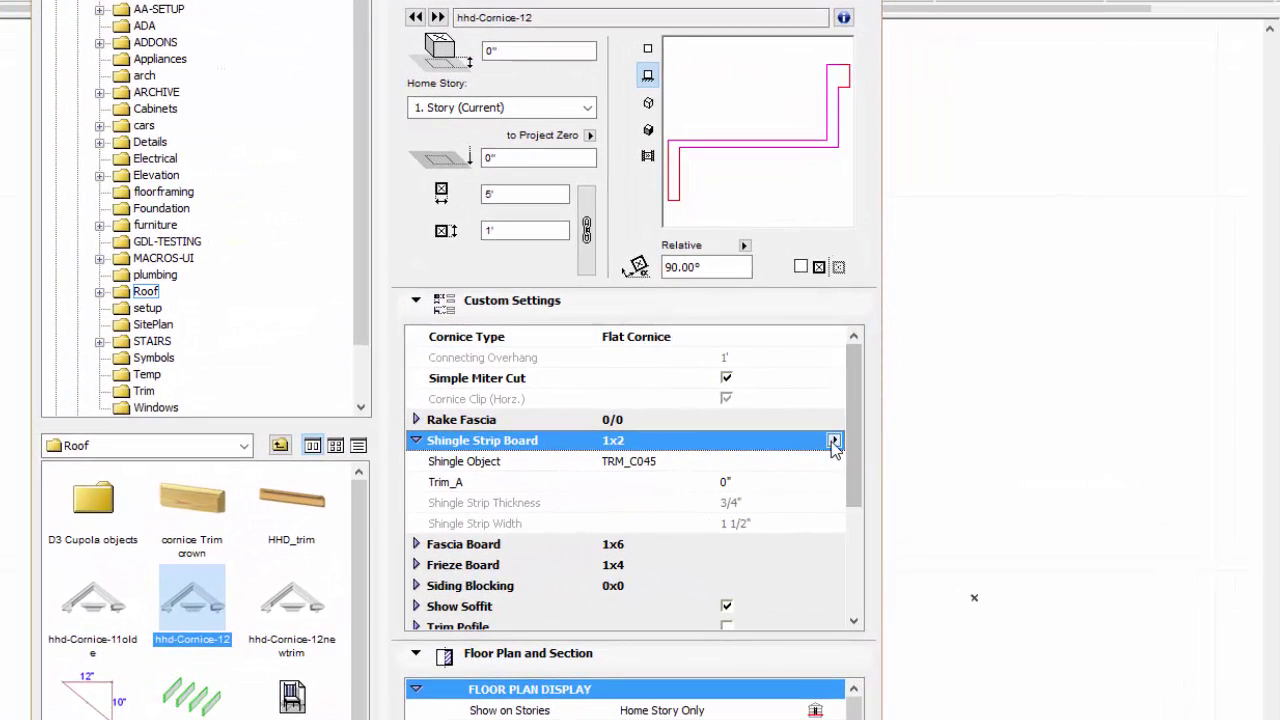
{"action": "left_click", "coordinate": [849, 415]}
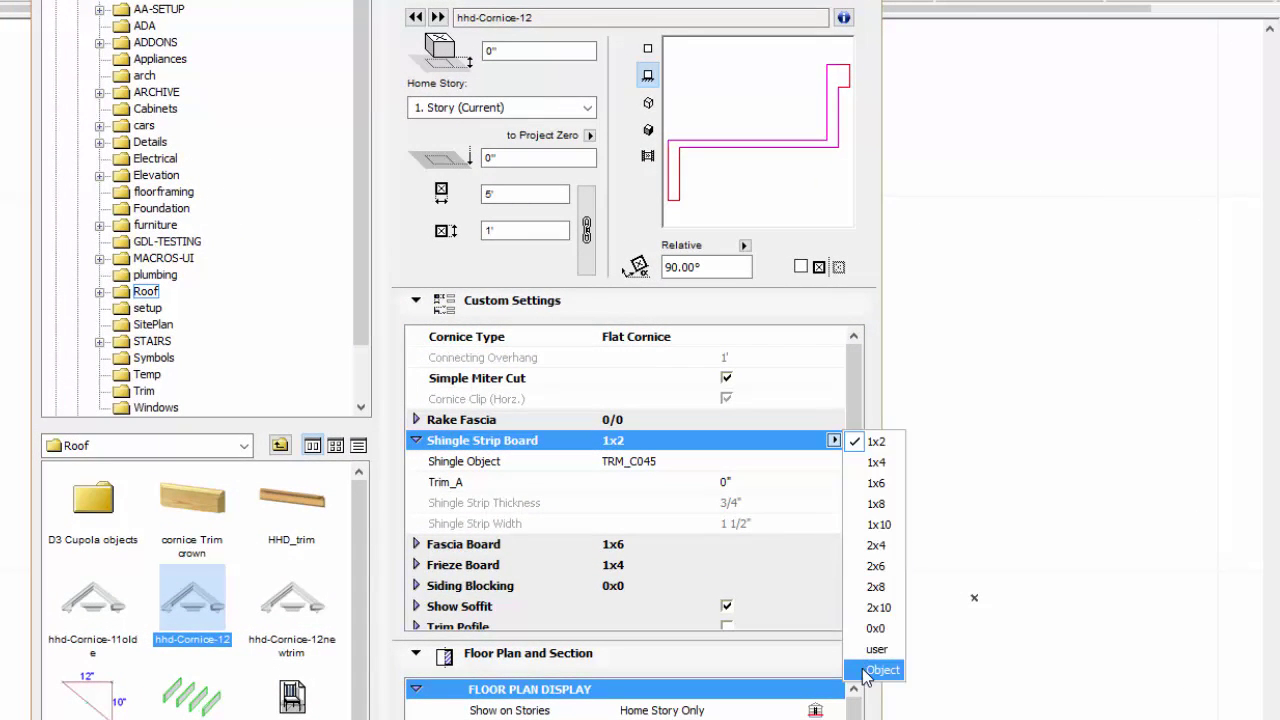
{"action": "left_click", "coordinate": [868, 670]}
{"action": "left_click", "coordinate": [666, 442]}
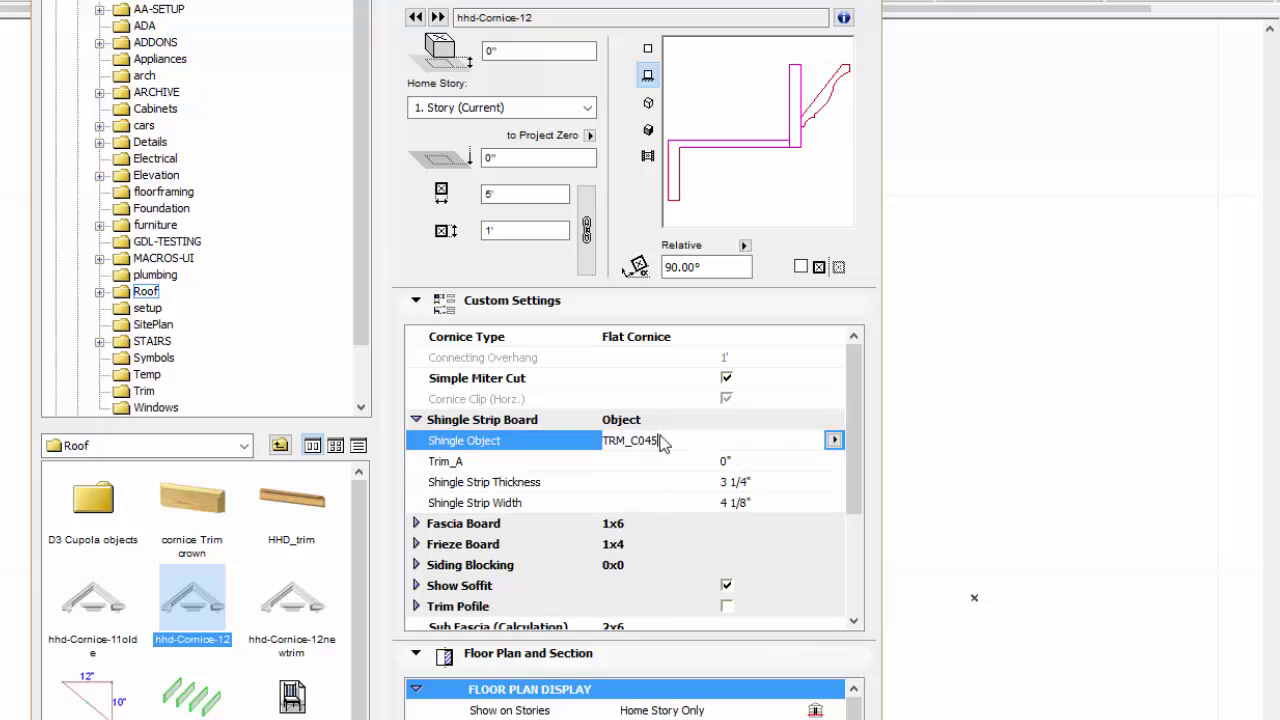
{"action": "left_click_drag", "start_coordinate": [666, 442], "coordinate": [624, 440]}
{"action": "left_click_drag", "start_coordinate": [522, 436], "coordinate": [524, 442]}
{"action": "type", "text": "gutter"}
{"action": "key", "text": "Return"}
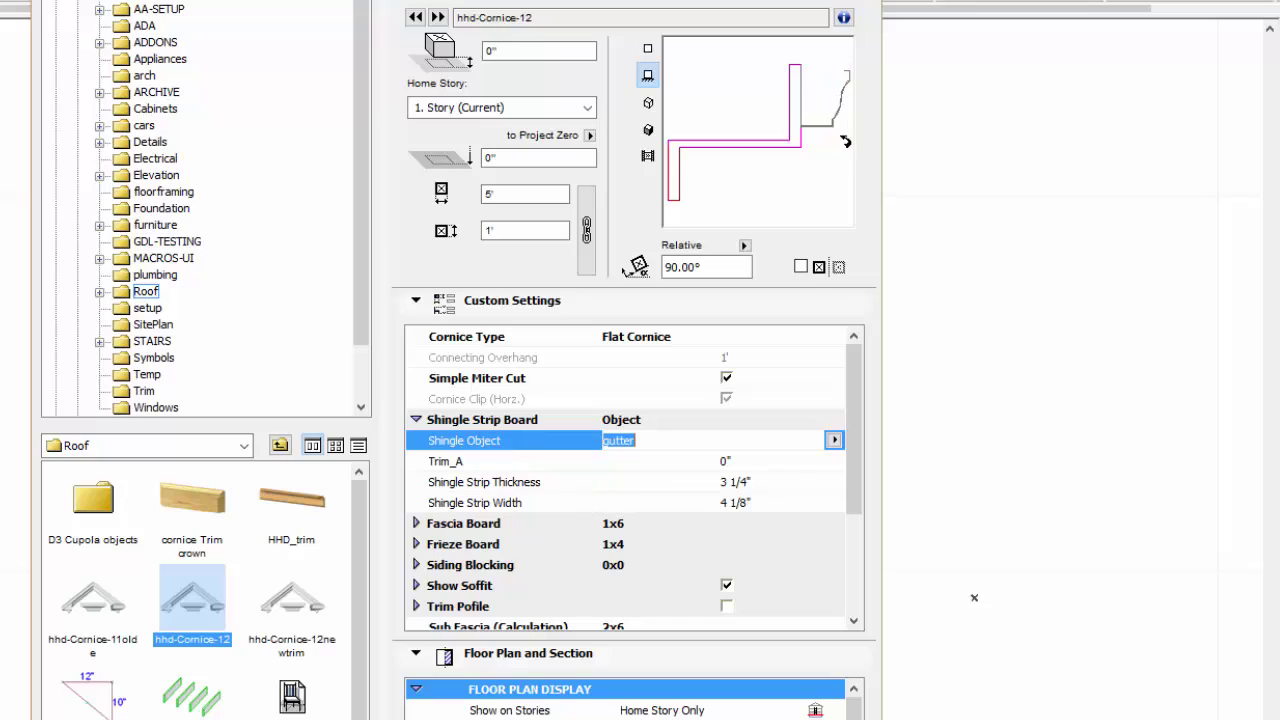
Step: Make the shingle strip 6" thick and 5" wide
{"action": "left_click", "coordinate": [736, 483]}
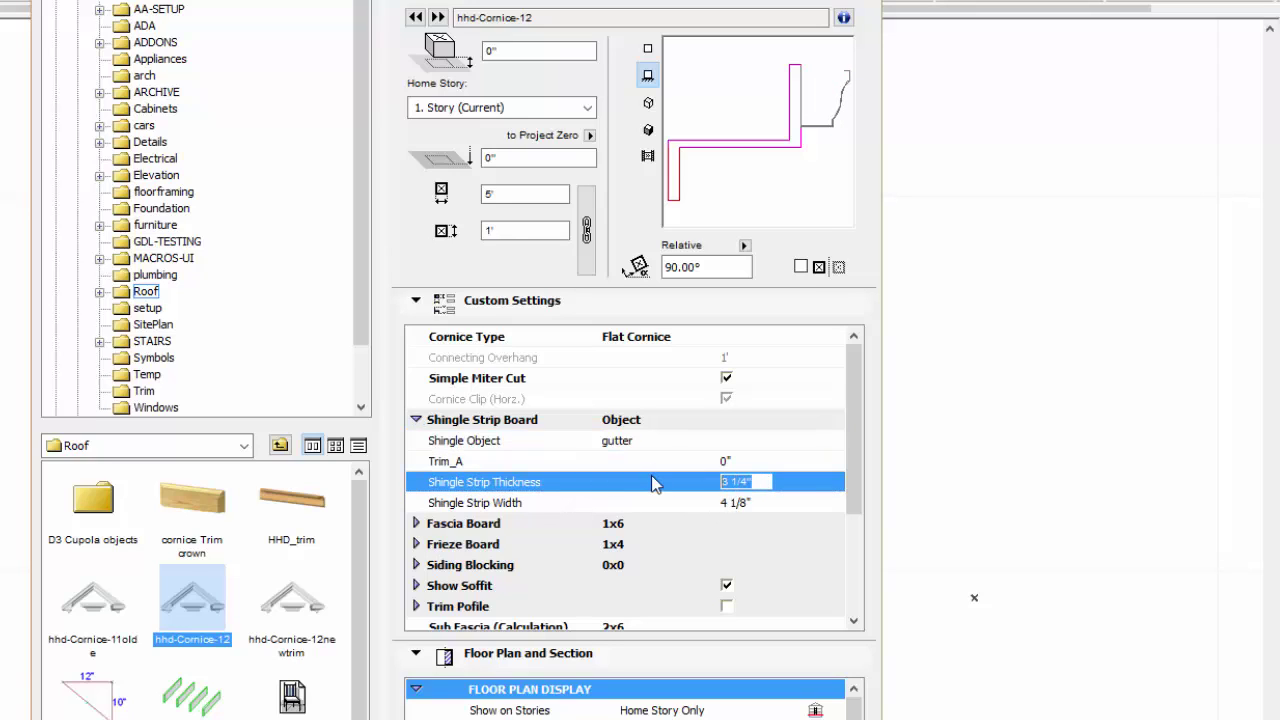
{"action": "type", "text": "6"}
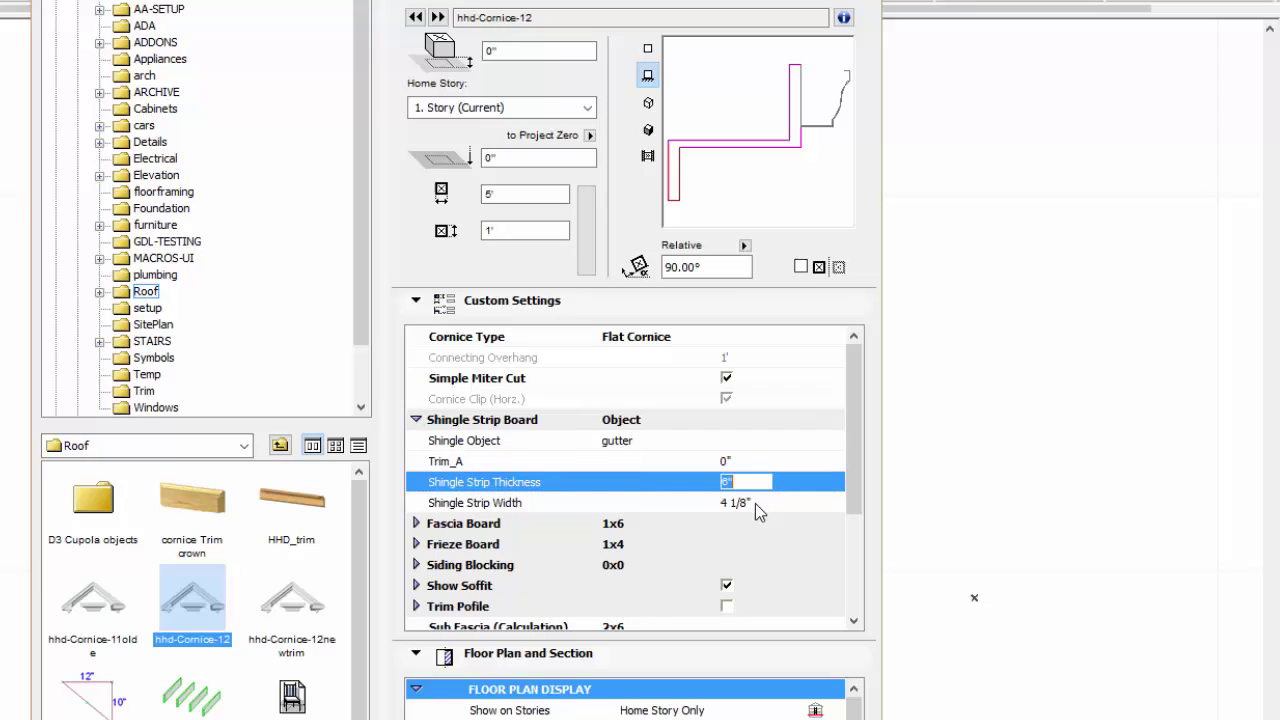
{"action": "left_click", "coordinate": [760, 503]}
{"action": "left_click_drag", "start_coordinate": [760, 503], "coordinate": [706, 502]}
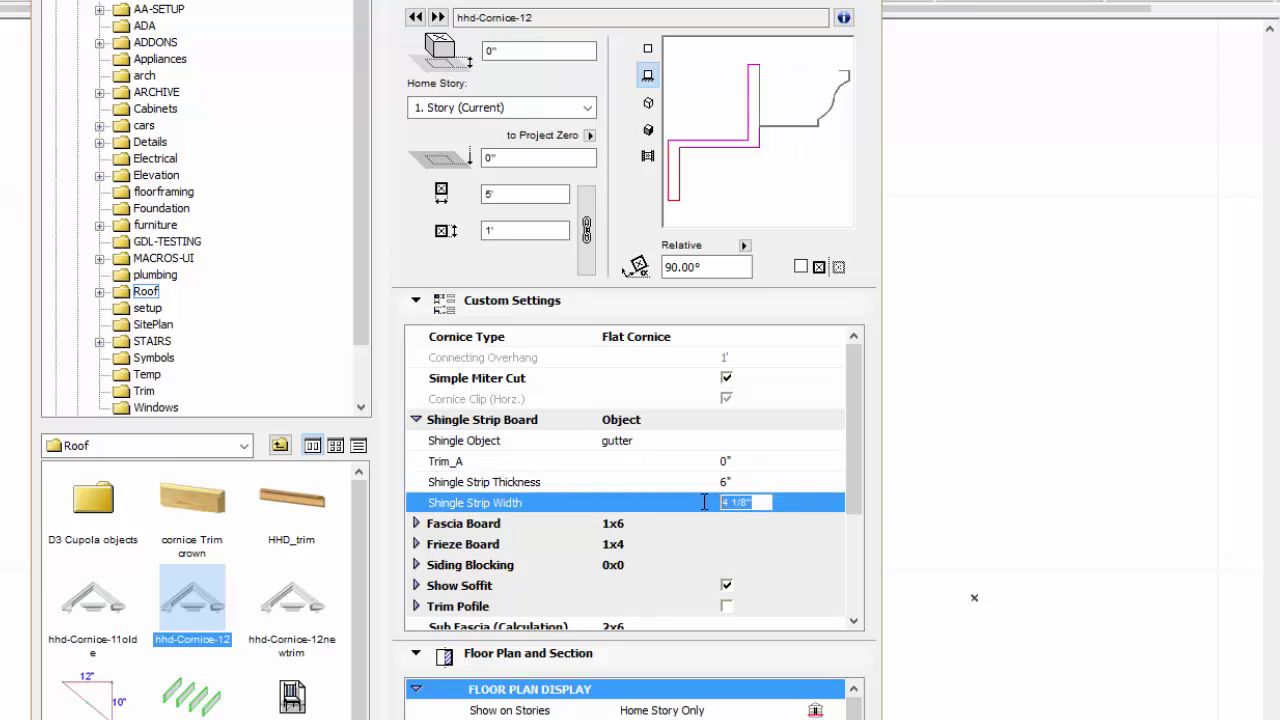
{"action": "type", "text": "5"}
{"action": "left_click", "coordinate": [784, 482]}
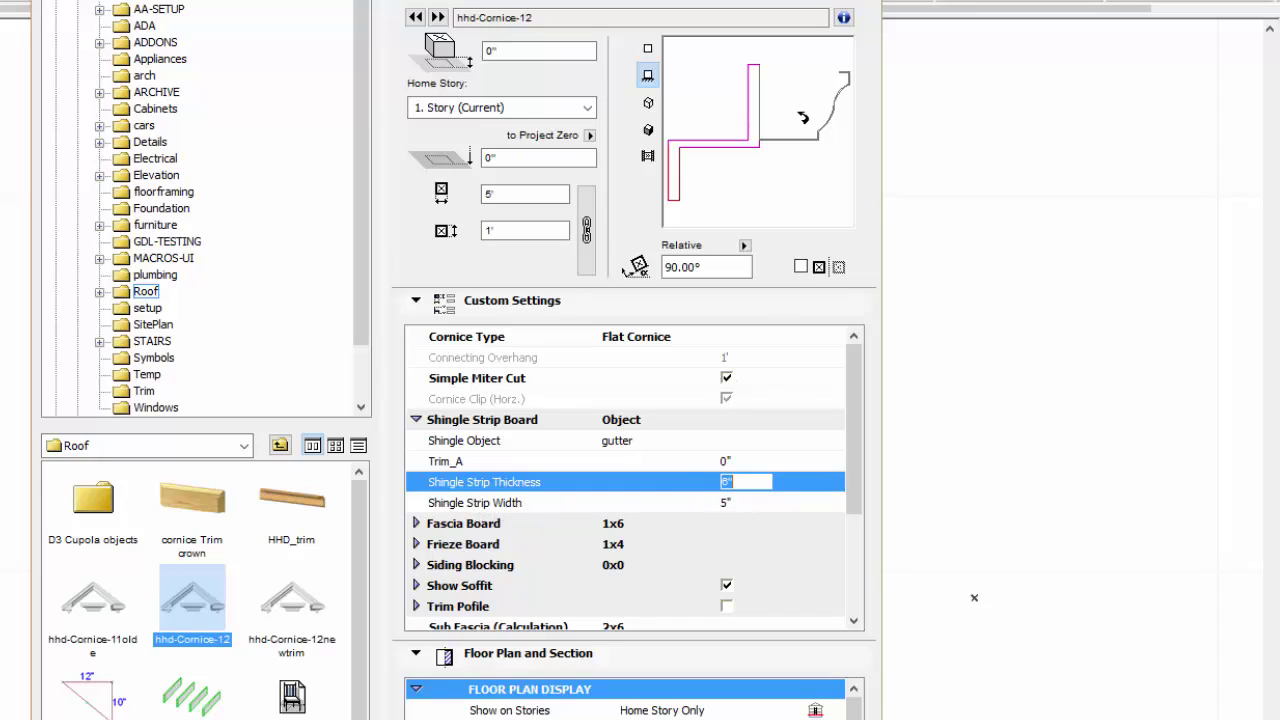
Step: Set the cornice height to 1'-5" and keep it on the Equipment layer
{"action": "left_click", "coordinate": [509, 230]}
{"action": "type", "text": "5\""}
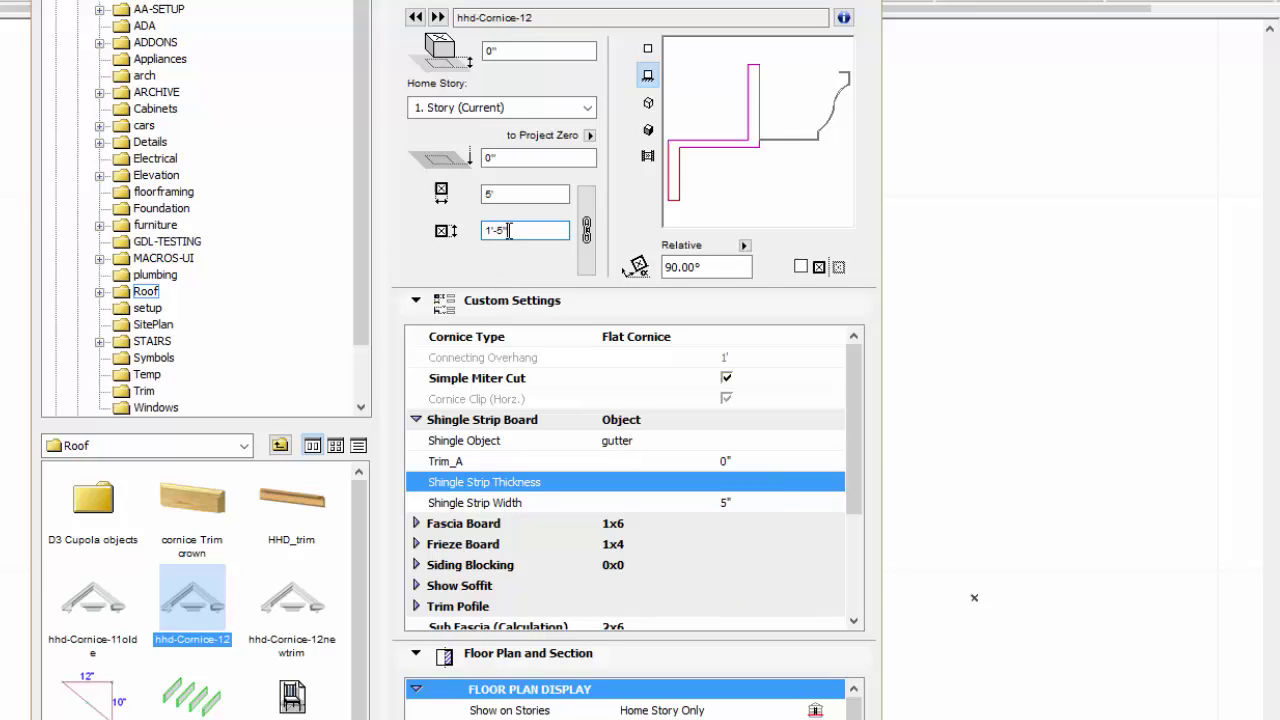
{"action": "key", "text": "Return"}
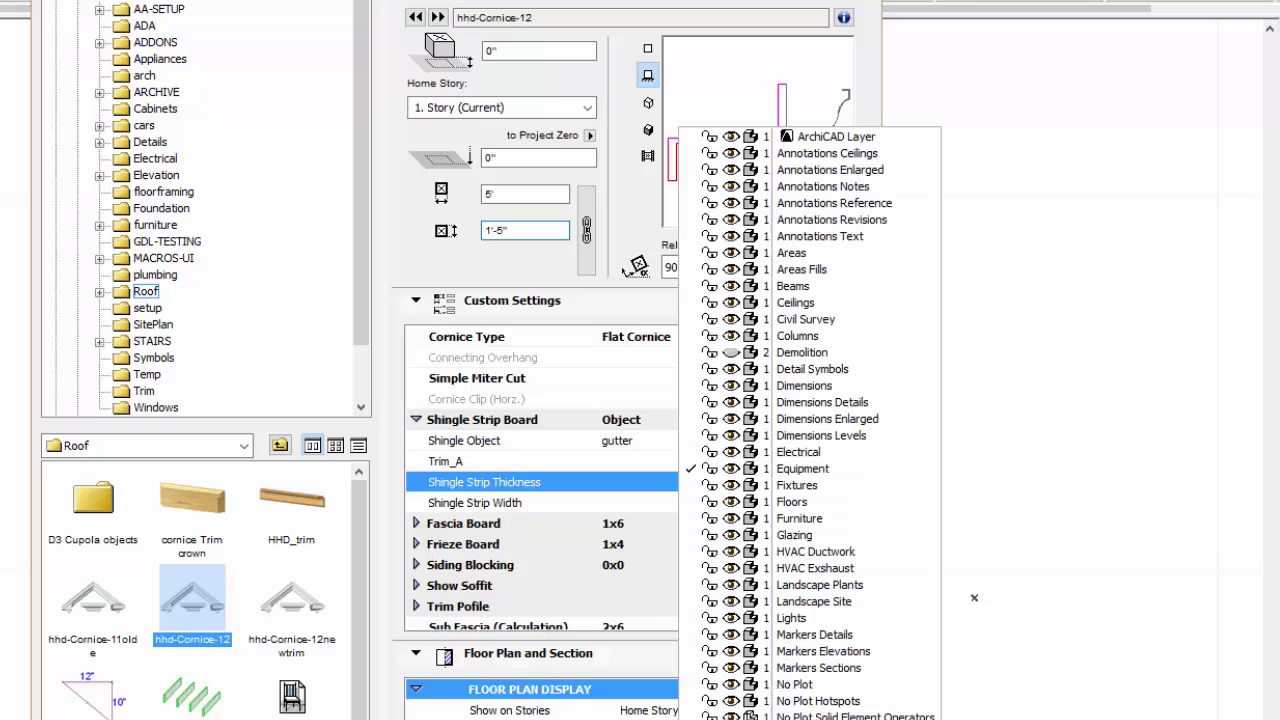
{"action": "left_click", "coordinate": [803, 468]}
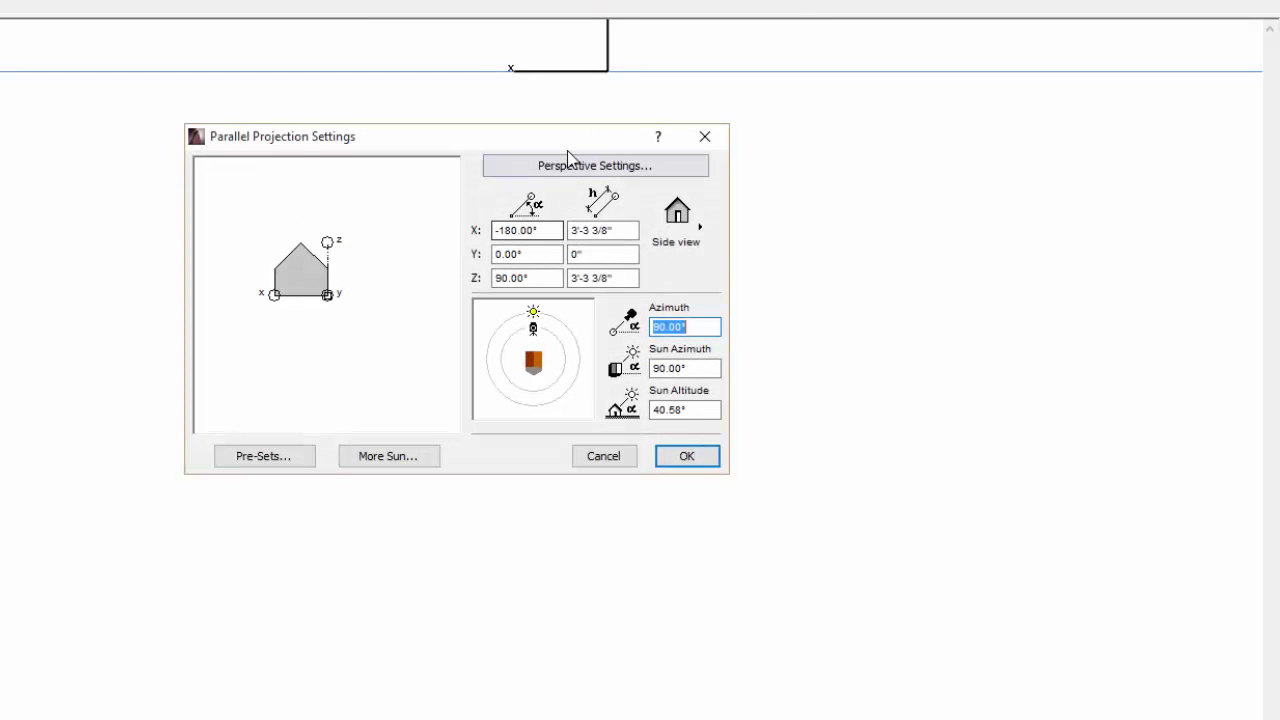
Step: View the placed cornice in 3D perspective from a low angle, then reopen its settings with Ctrl+T
{"action": "left_click", "coordinate": [585, 163]}
{"action": "left_click", "coordinate": [686, 396]}
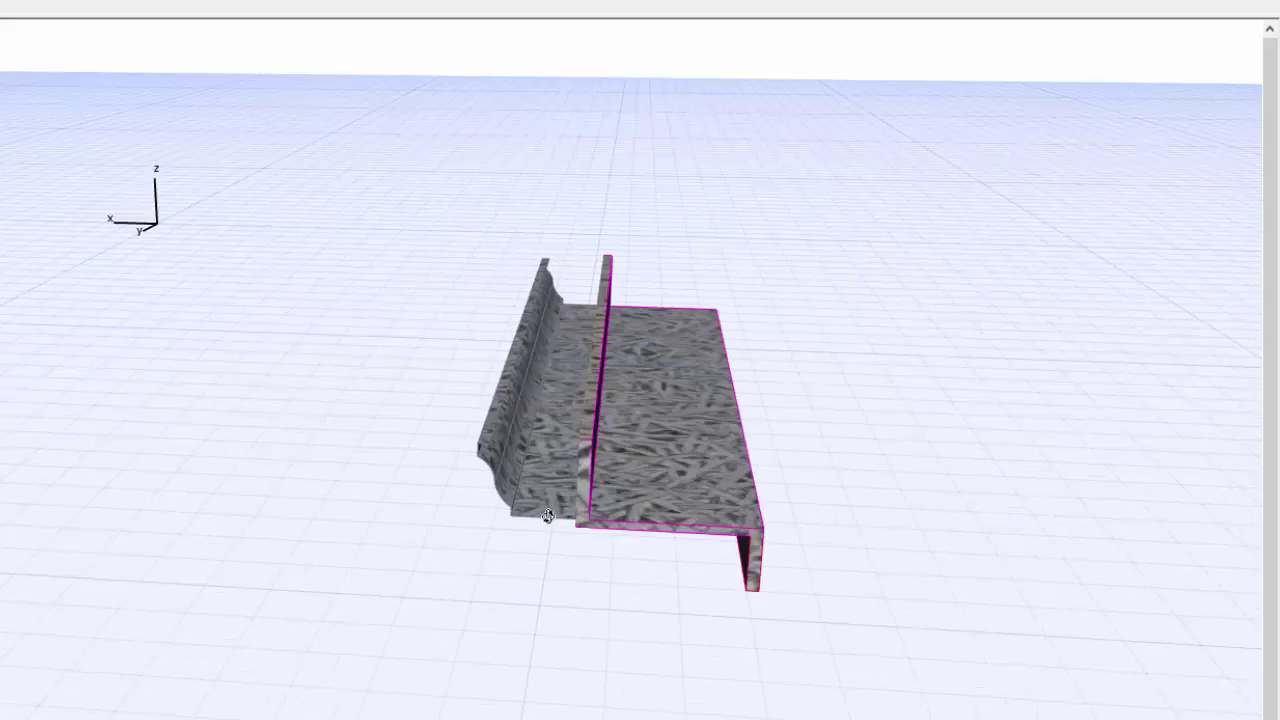
{"action": "middle_click_drag", "start_coordinate": [537, 529], "coordinate": [509, 494], "text": "shift"}
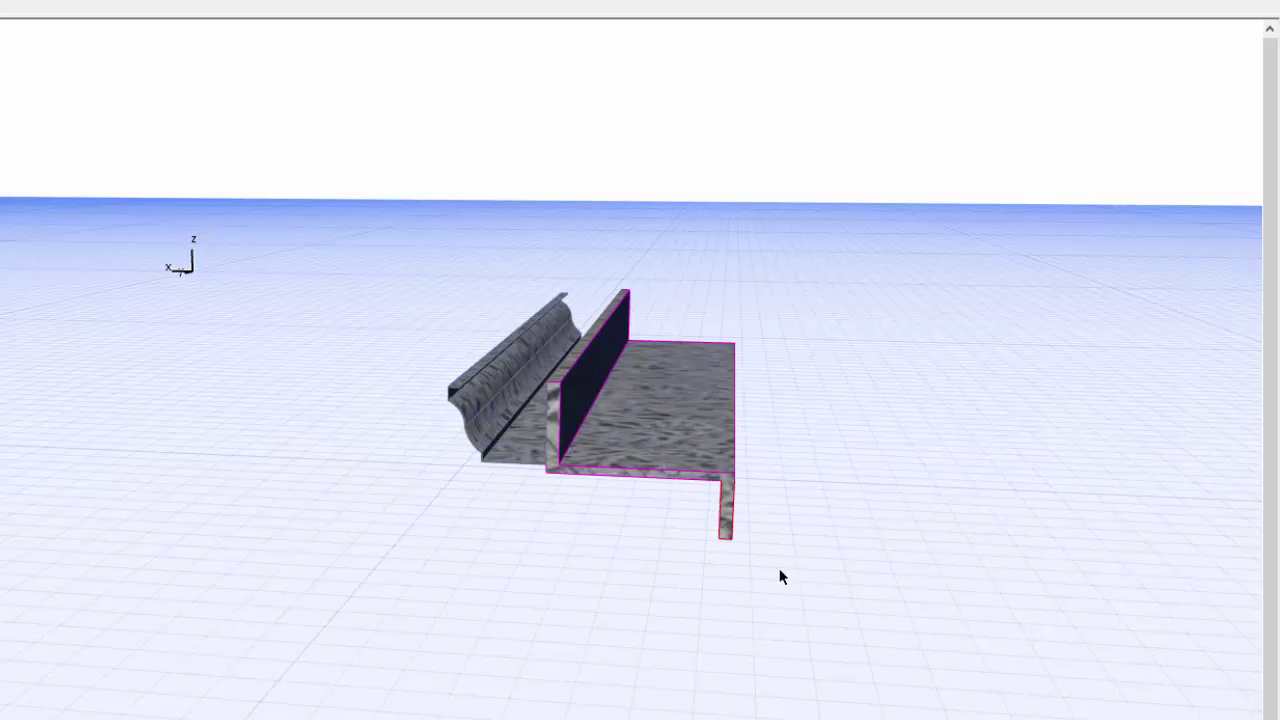
{"action": "left_click_drag", "start_coordinate": [781, 577], "coordinate": [361, 210]}
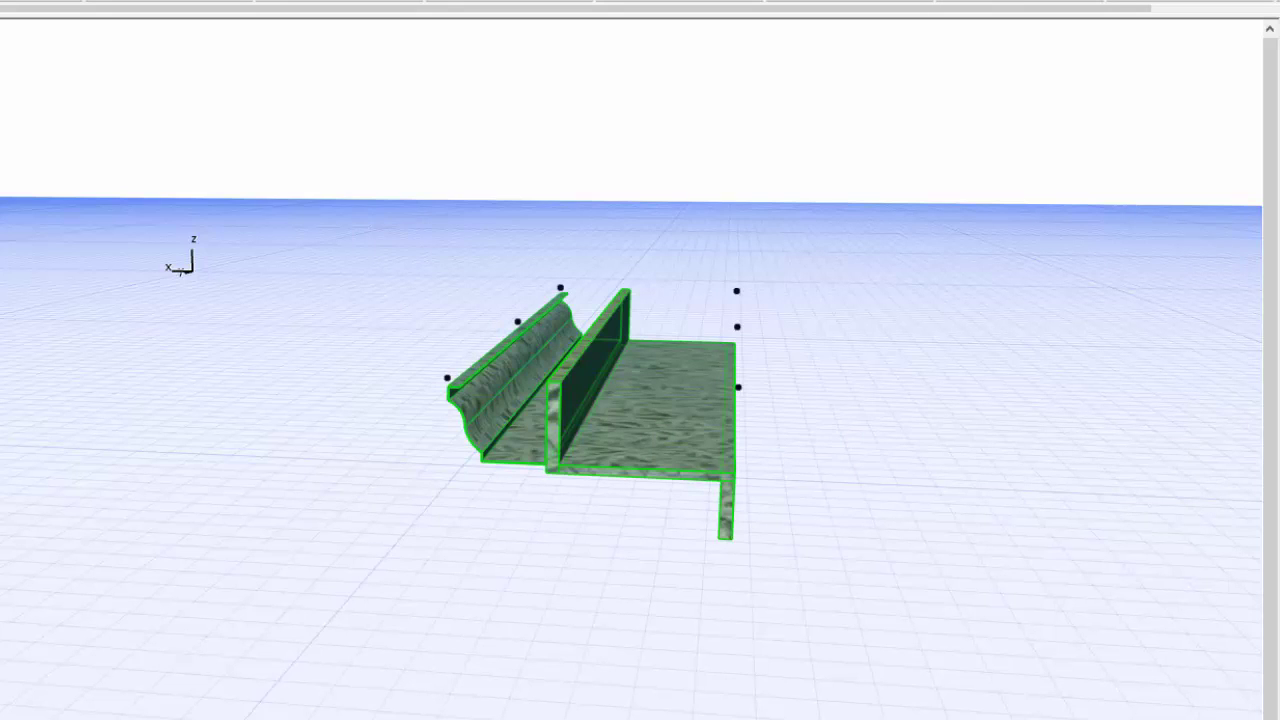
{"action": "key", "text": "ctrl+t"}
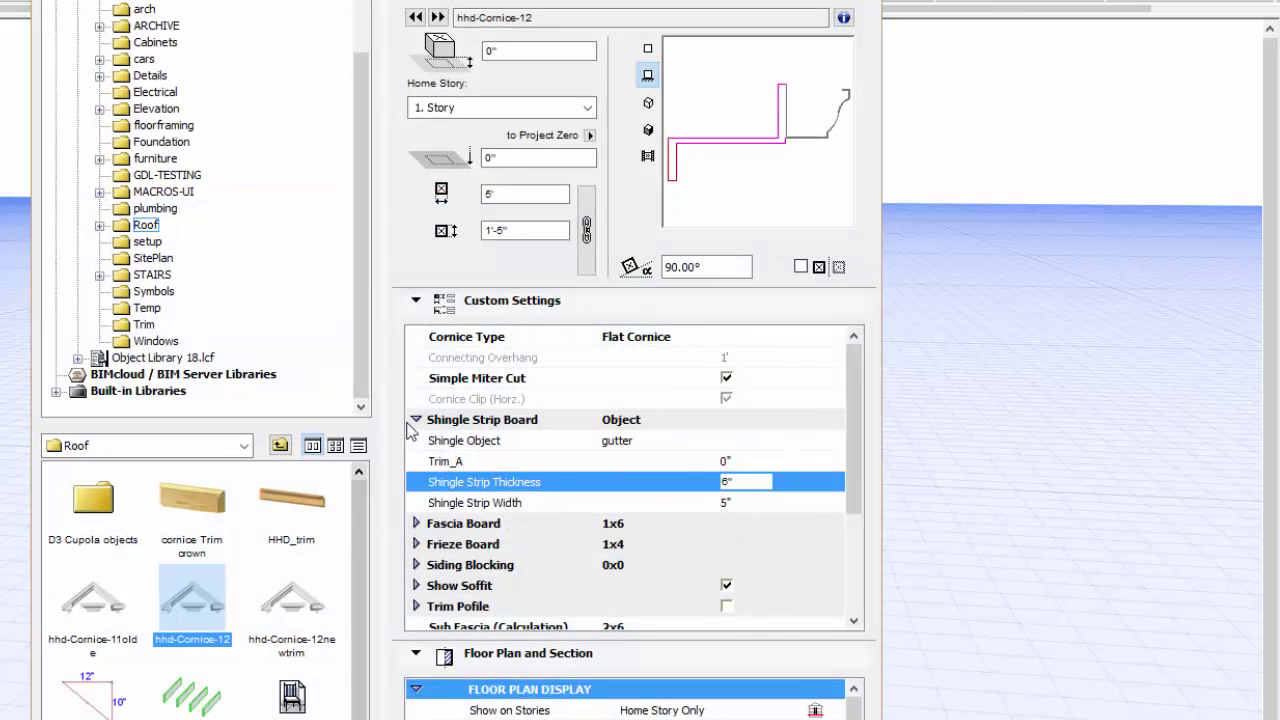
Step: Set Shingle Strip Material to Metal - Brass and Cornice Material to Paint - White Bright
{"action": "left_click", "coordinate": [415, 420]}
{"action": "scroll", "coordinate": [477, 600], "scroll_direction": "down", "scroll_amount": 3}
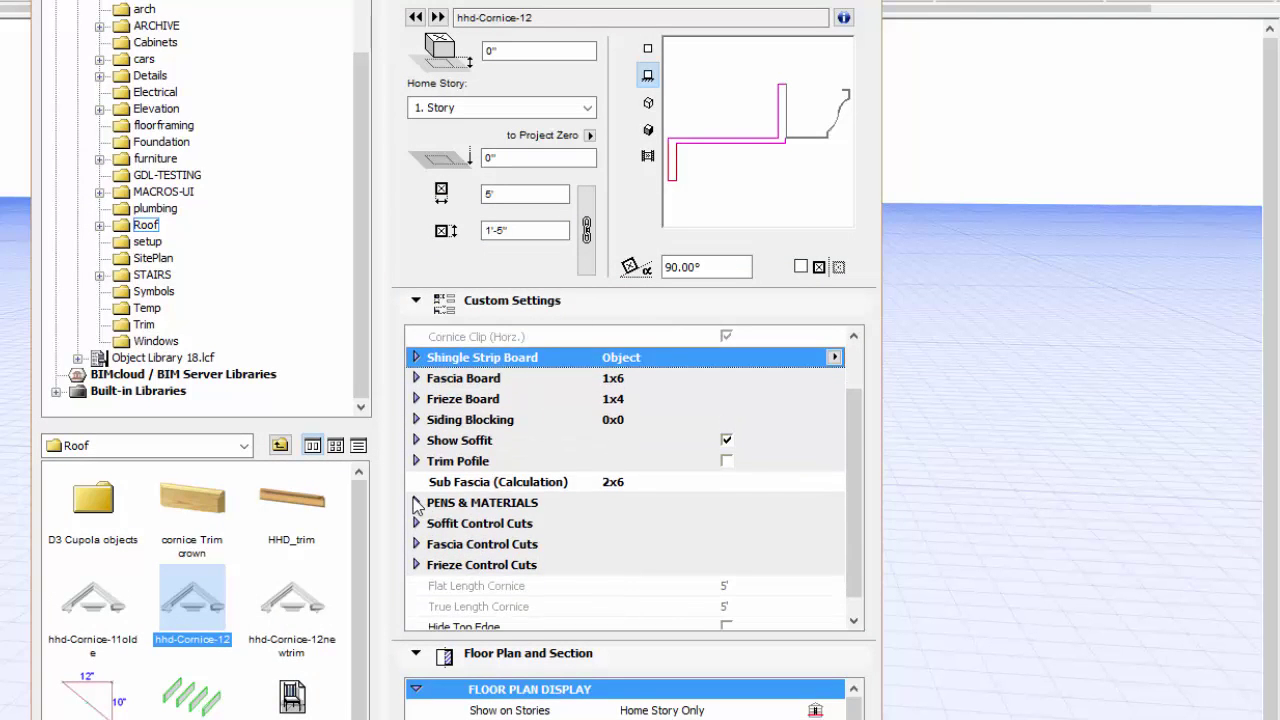
{"action": "left_click", "coordinate": [415, 502]}
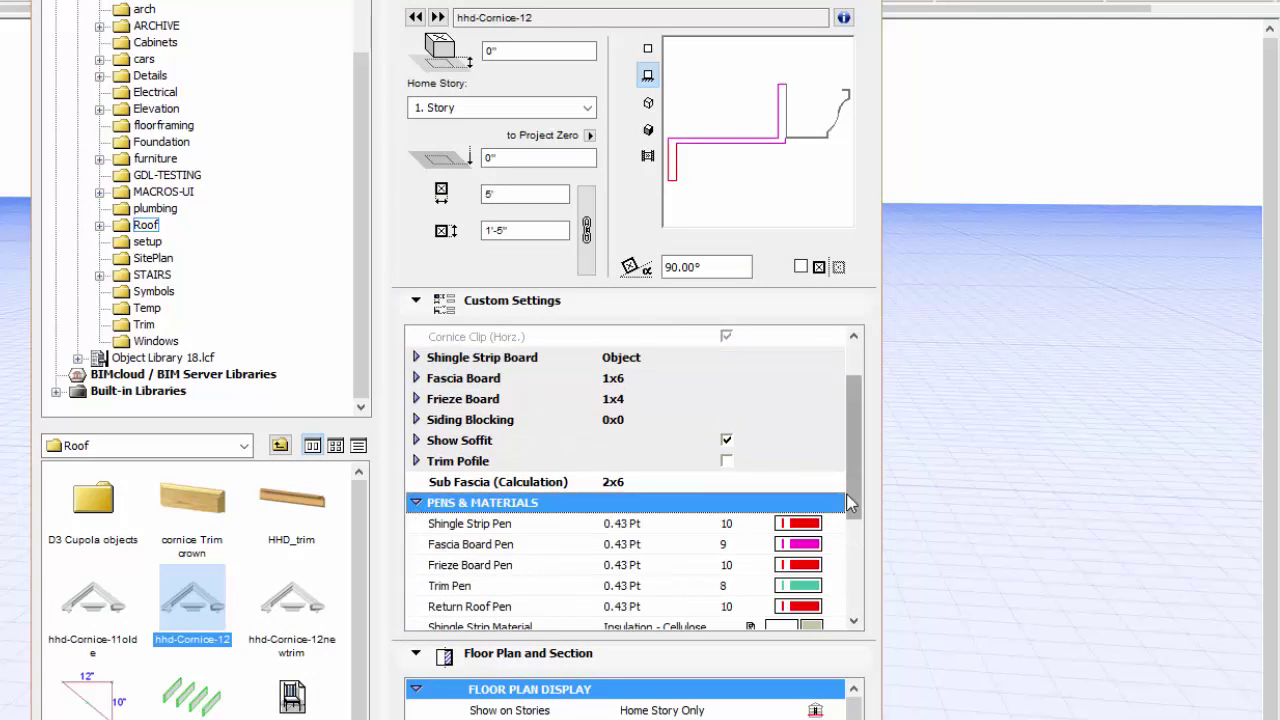
{"action": "left_click_drag", "start_coordinate": [861, 522], "coordinate": [865, 575]}
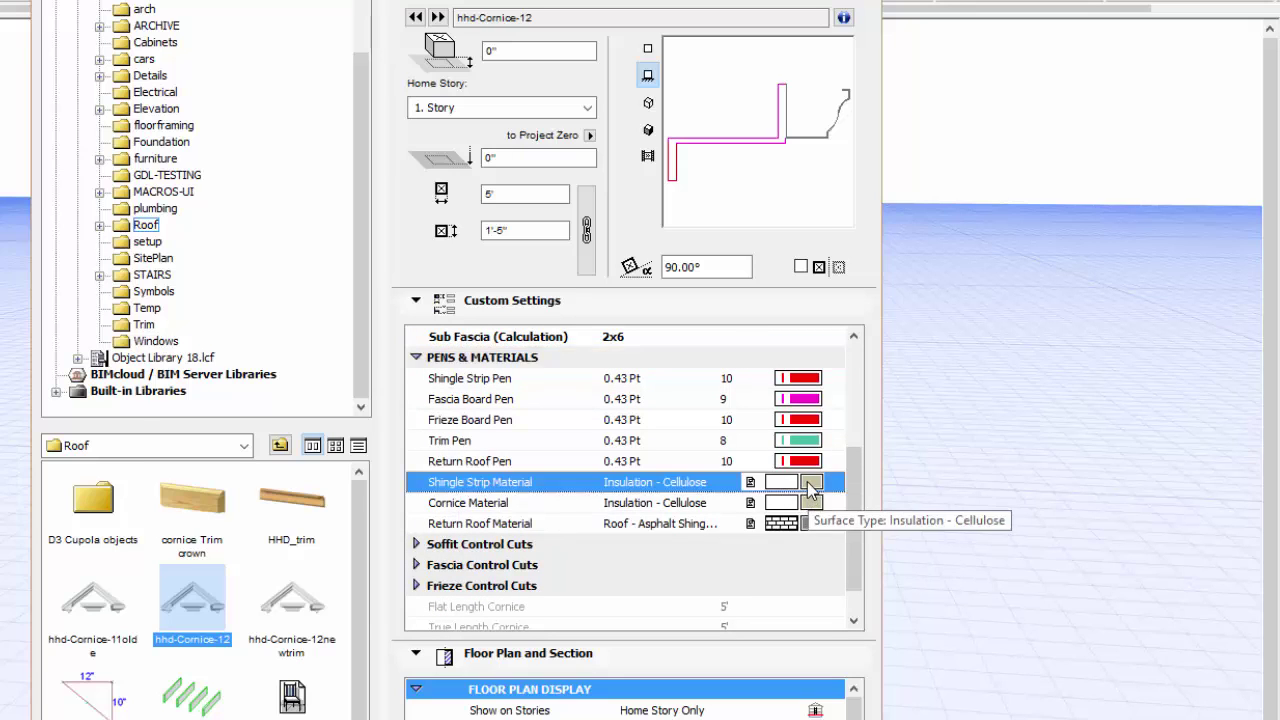
{"action": "left_click", "coordinate": [796, 482]}
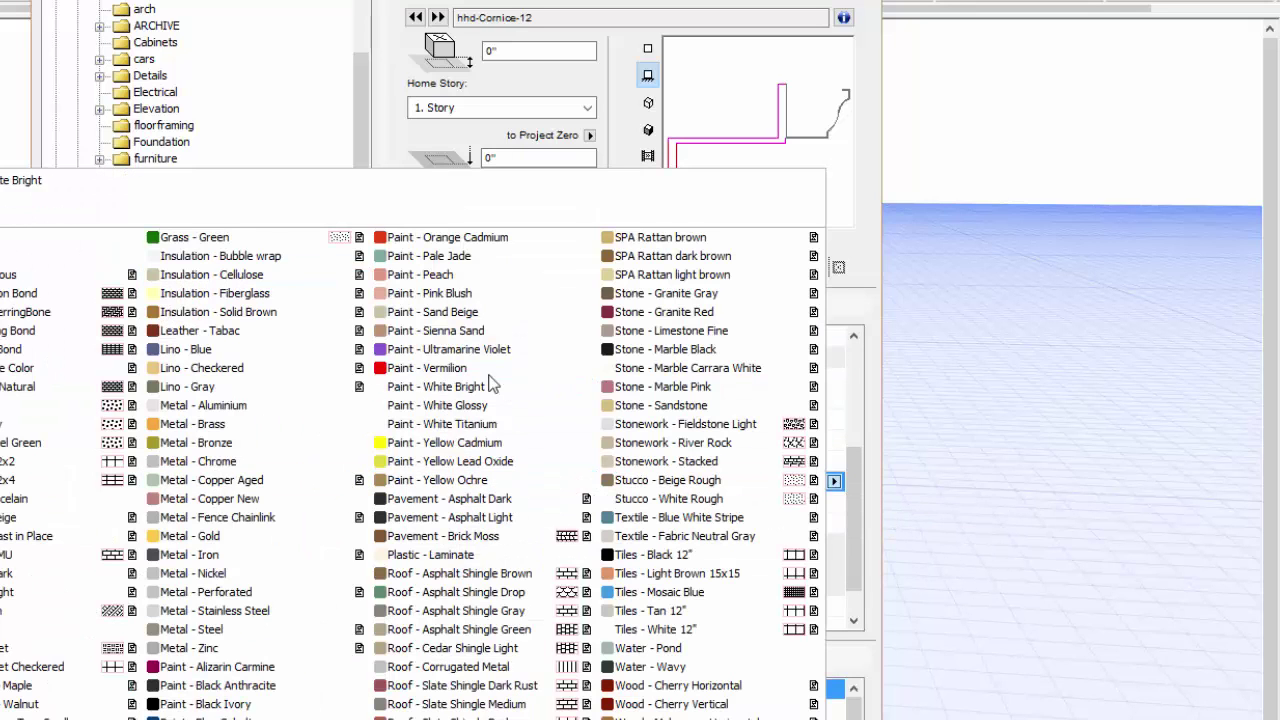
{"action": "left_click", "coordinate": [229, 426]}
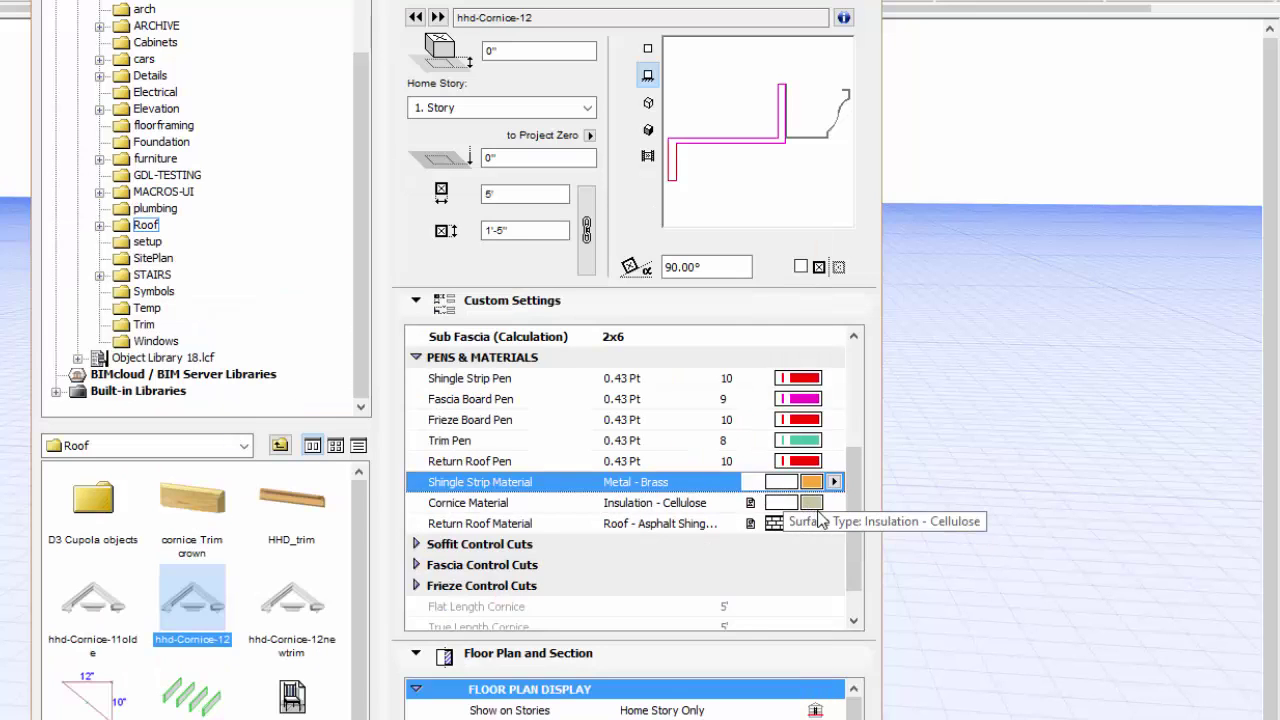
{"action": "left_click", "coordinate": [816, 503]}
{"action": "left_click", "coordinate": [816, 503]}
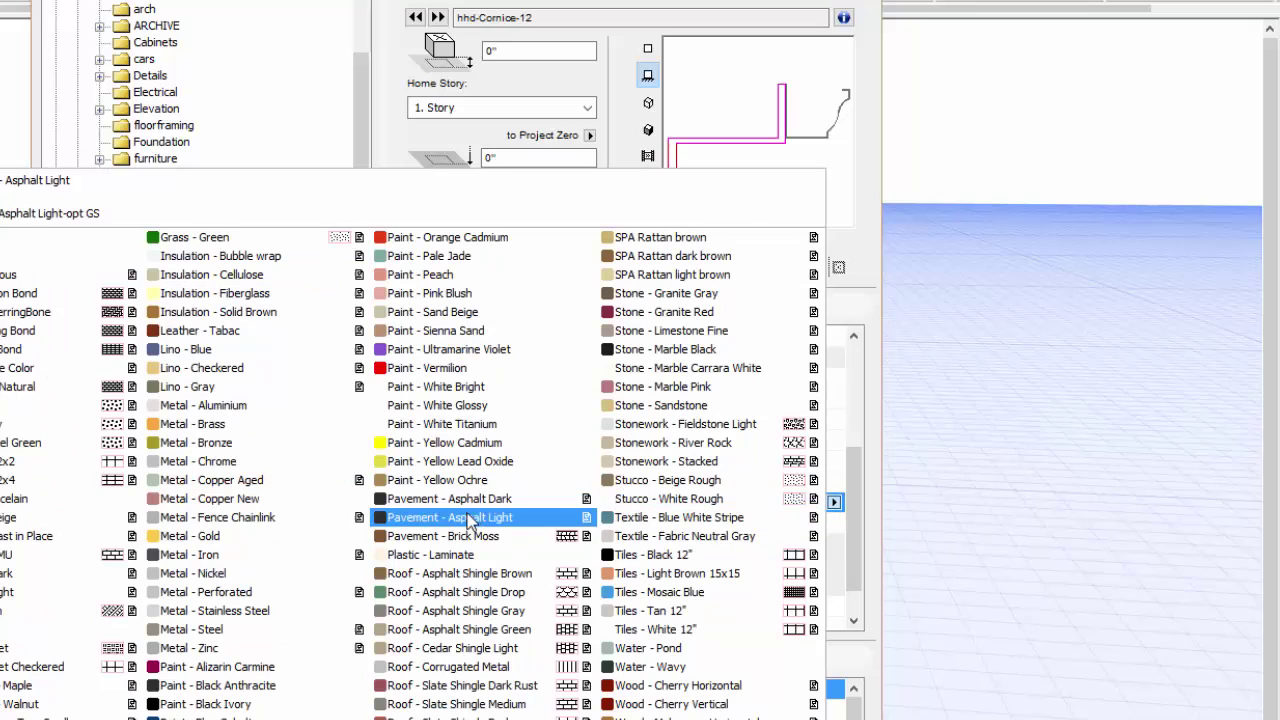
{"action": "left_click", "coordinate": [437, 386]}
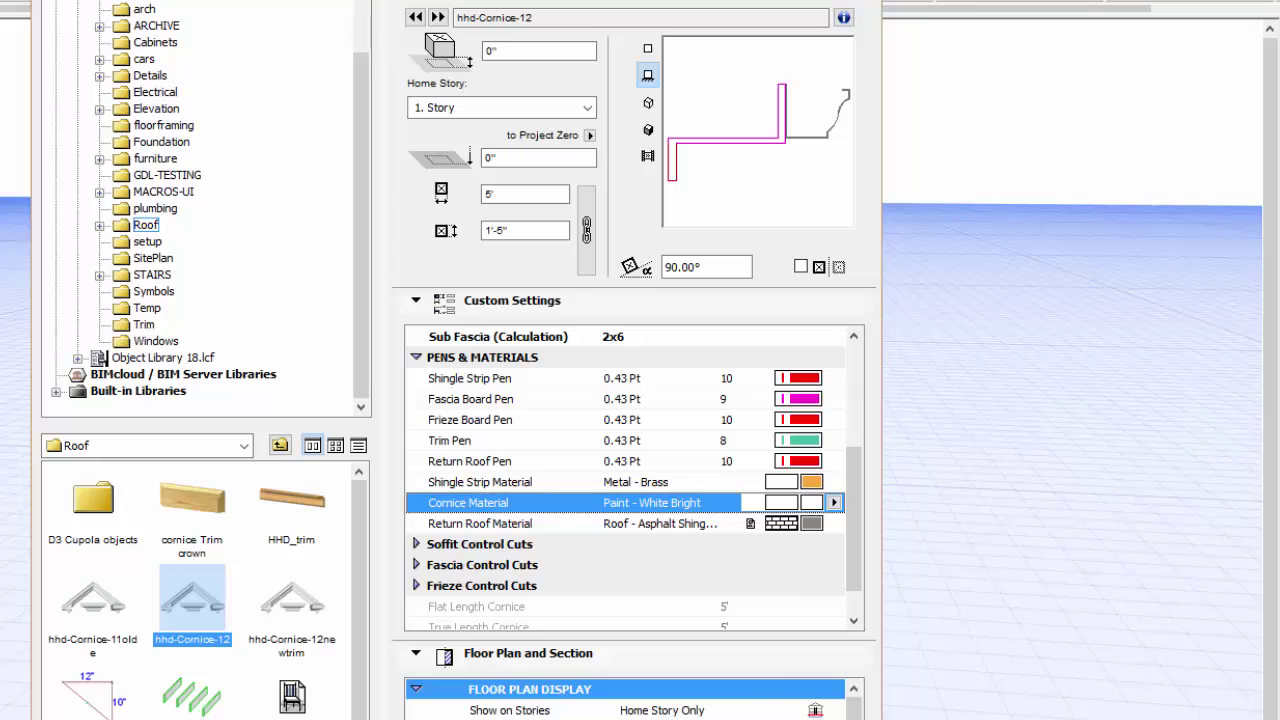
Step: Confirm the new cornice materials, deselect the cornice, and view it end-on in 3D
{"action": "key", "text": "Return"}
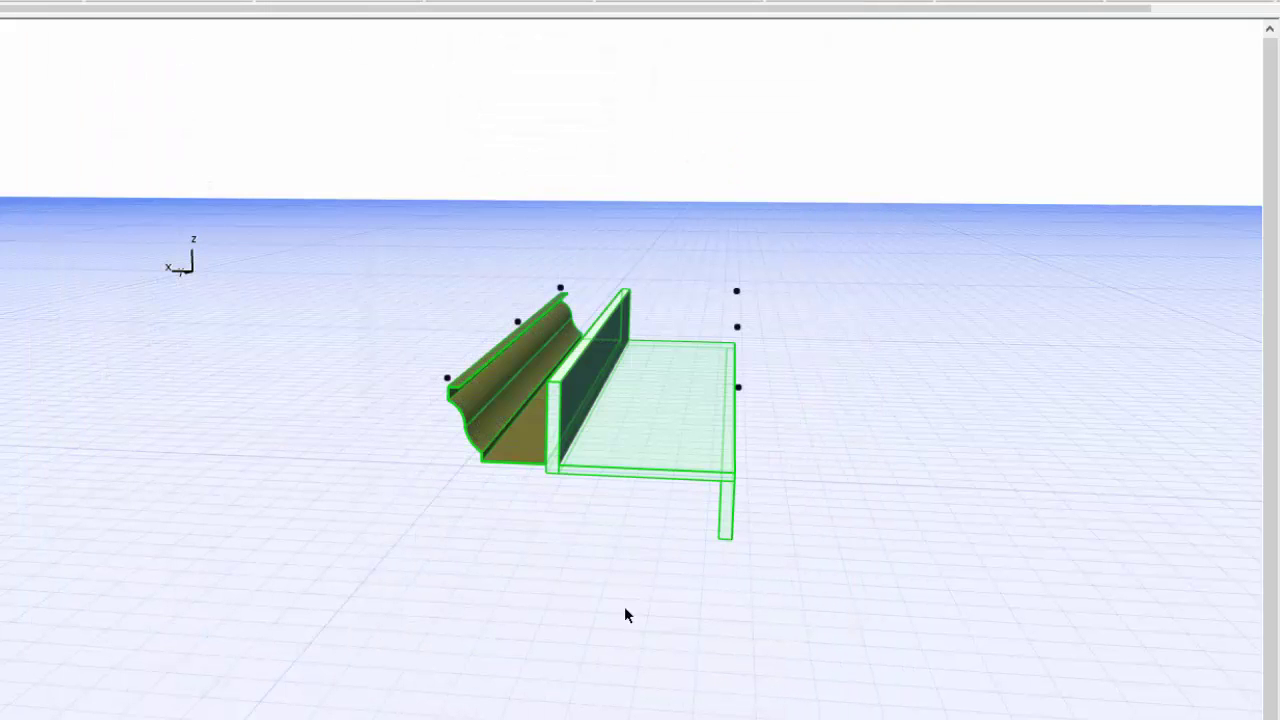
{"action": "left_click", "coordinate": [434, 534]}
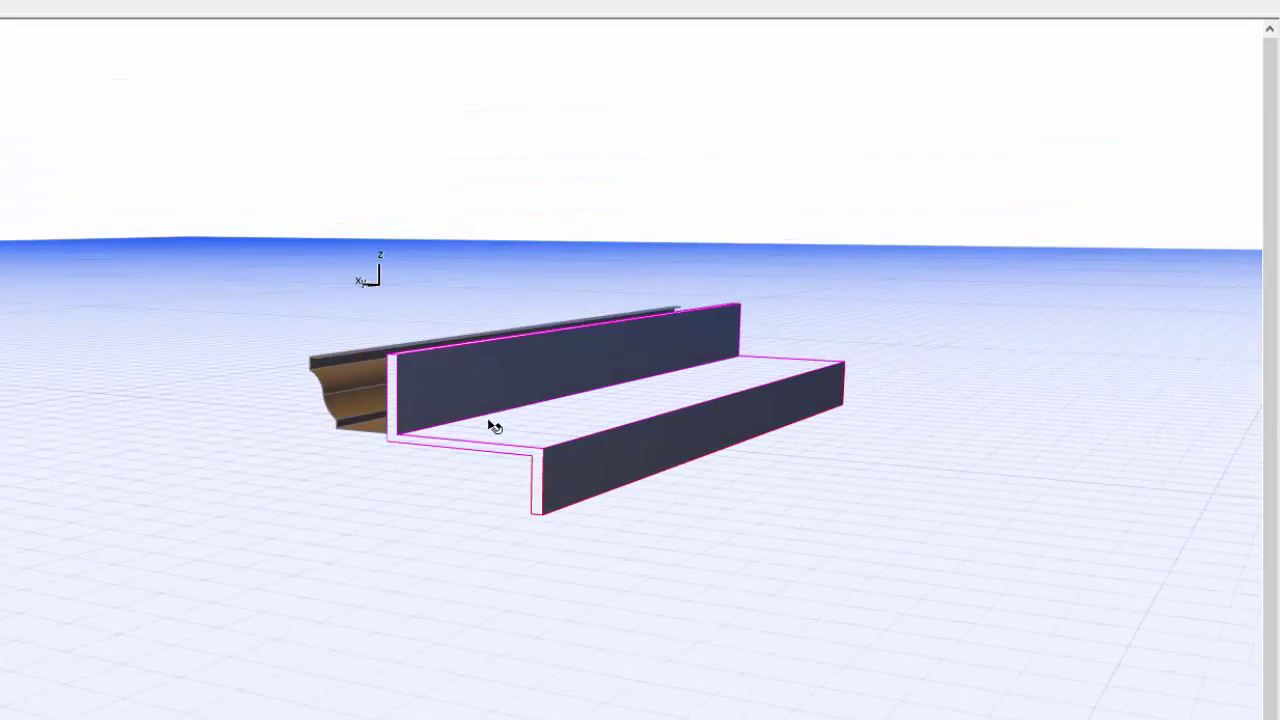
{"action": "middle_click_drag", "start_coordinate": [357, 511], "coordinate": [634, 563], "text": "shift"}
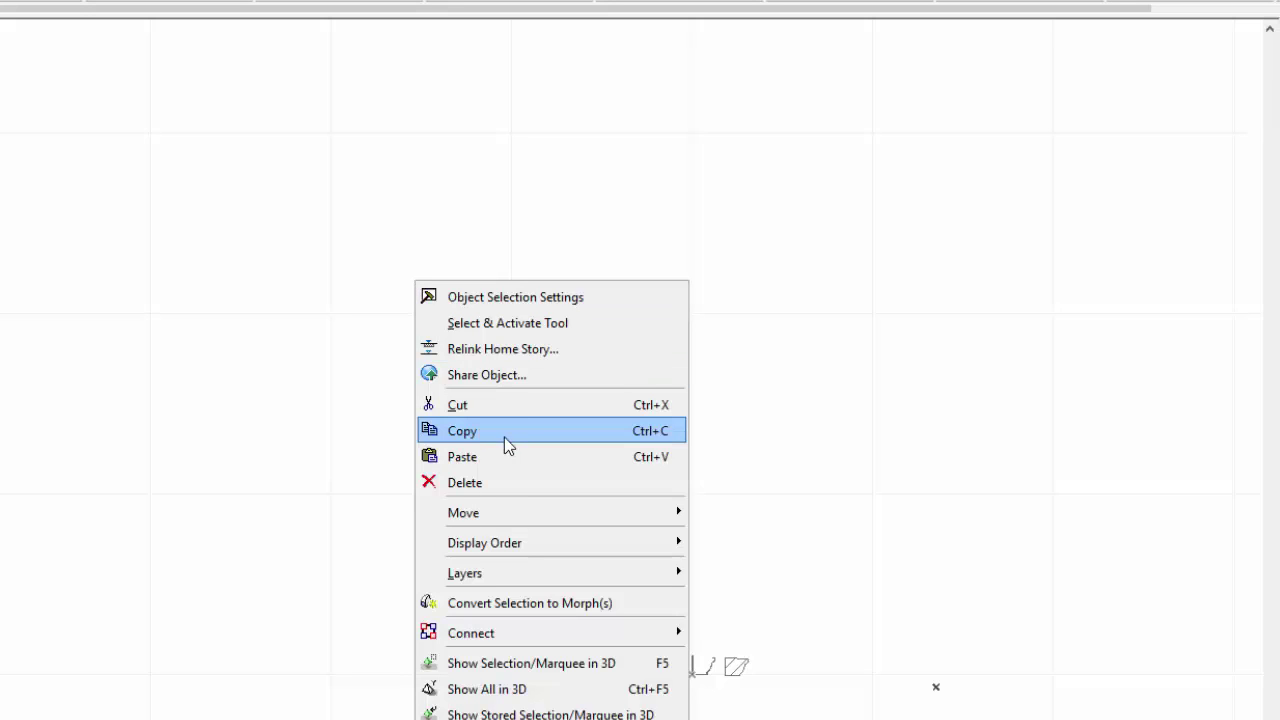
Step: Mirror a copy of the cornice piece across a 45° axis into a vertical run
{"action": "mouse_move", "coordinate": [515, 518]}
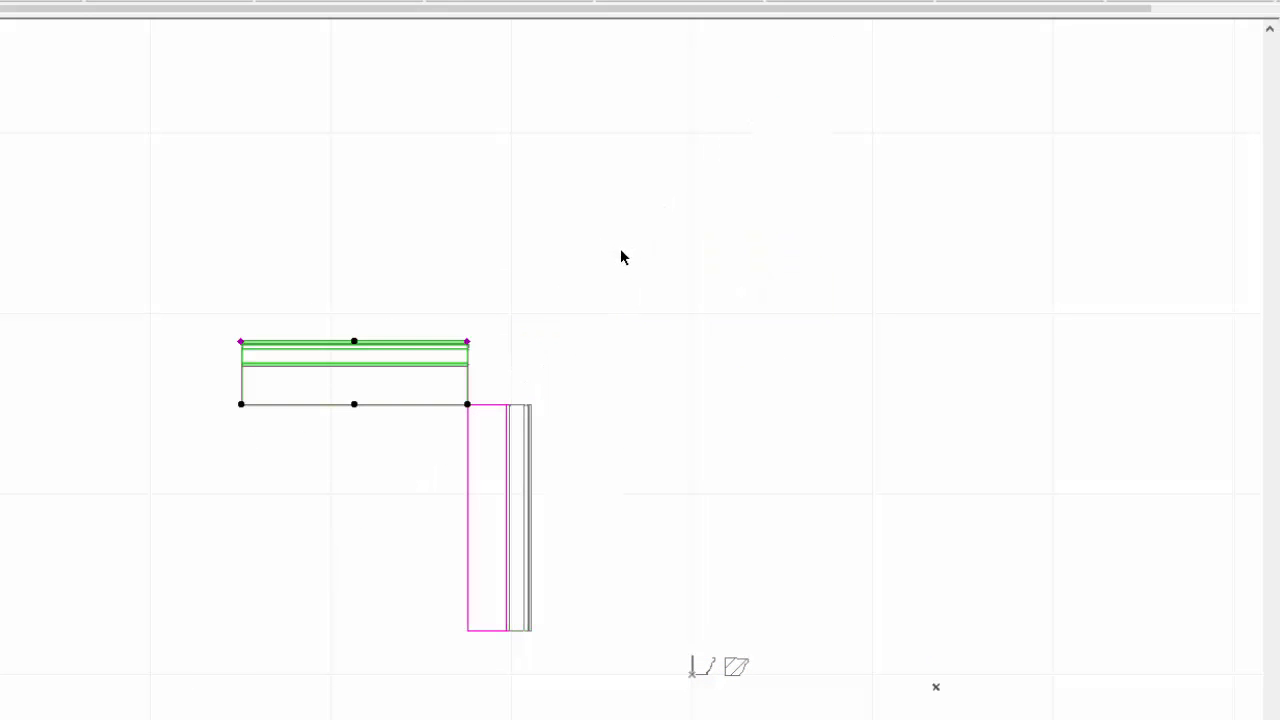
{"action": "right_click", "coordinate": [263, 427]}
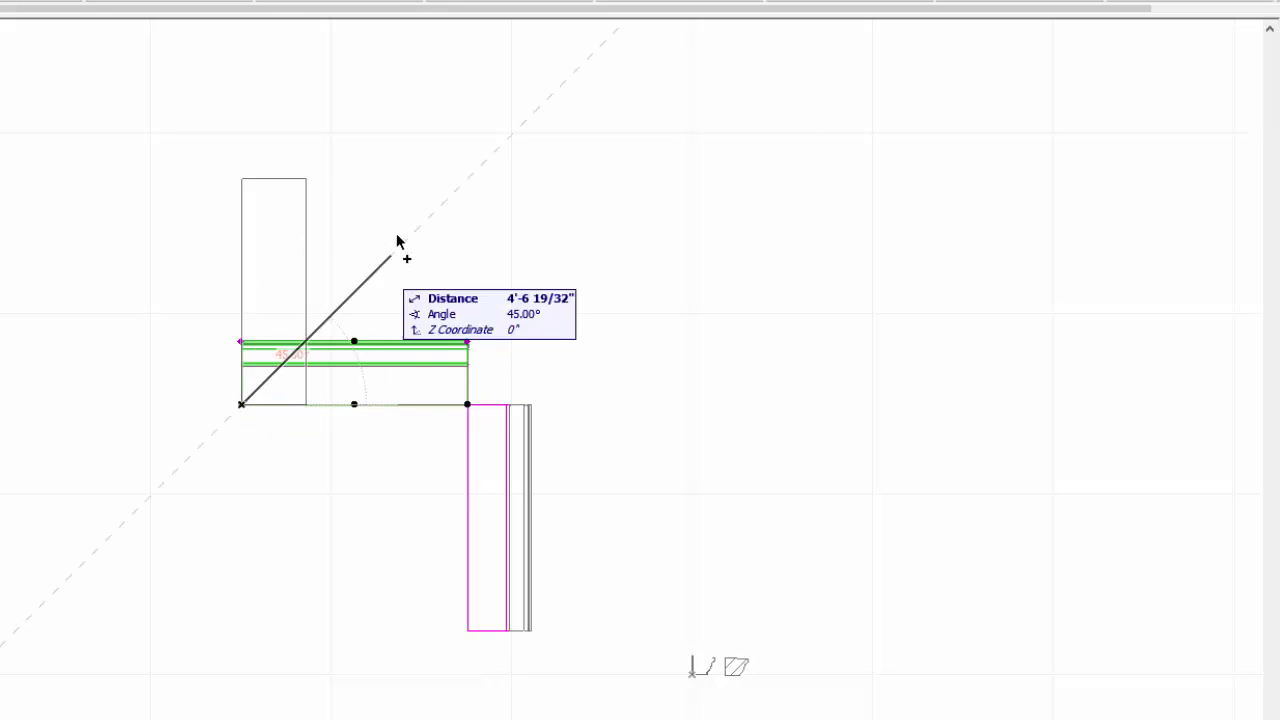
{"action": "left_click", "coordinate": [437, 200]}
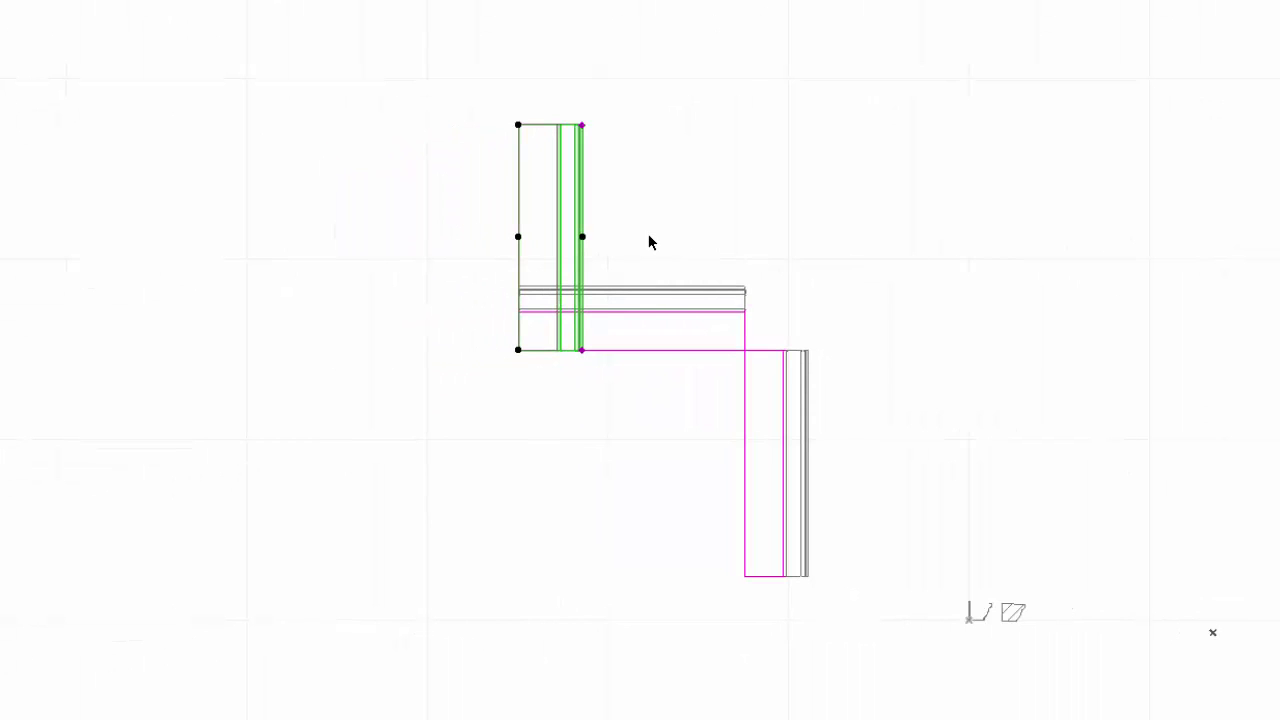
Step: Rotate a copy 45° into a diagonal and move it onto the vertical run's top end
{"action": "key", "text": "ctrl+e"}
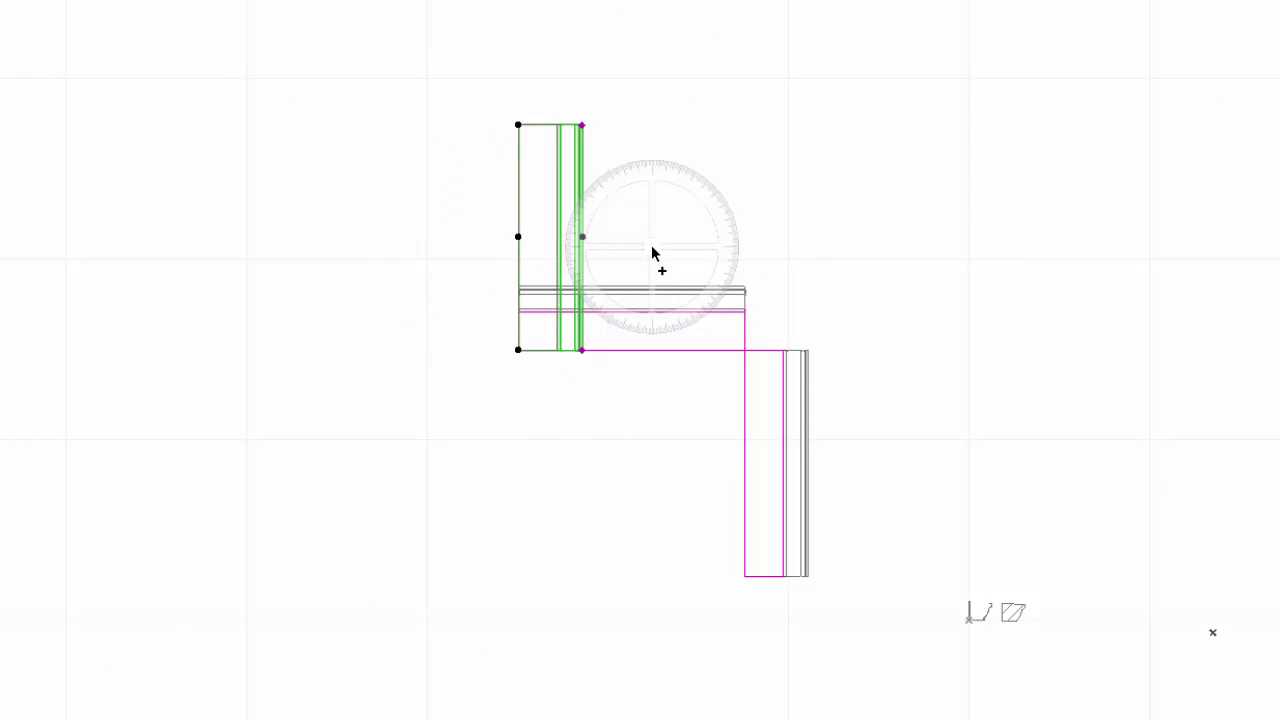
{"action": "left_click", "coordinate": [652, 247]}
{"action": "left_click", "coordinate": [805, 246]}
{"action": "left_click", "coordinate": [771, 106]}
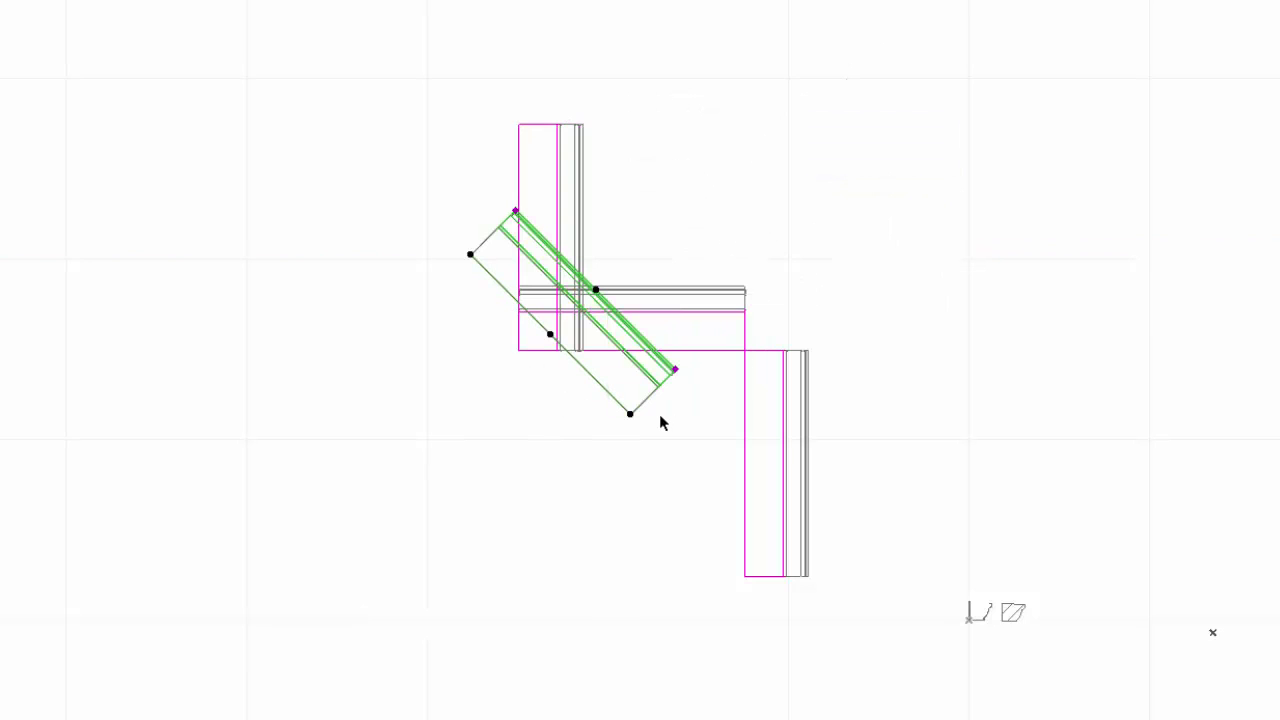
{"action": "left_click", "coordinate": [630, 413]}
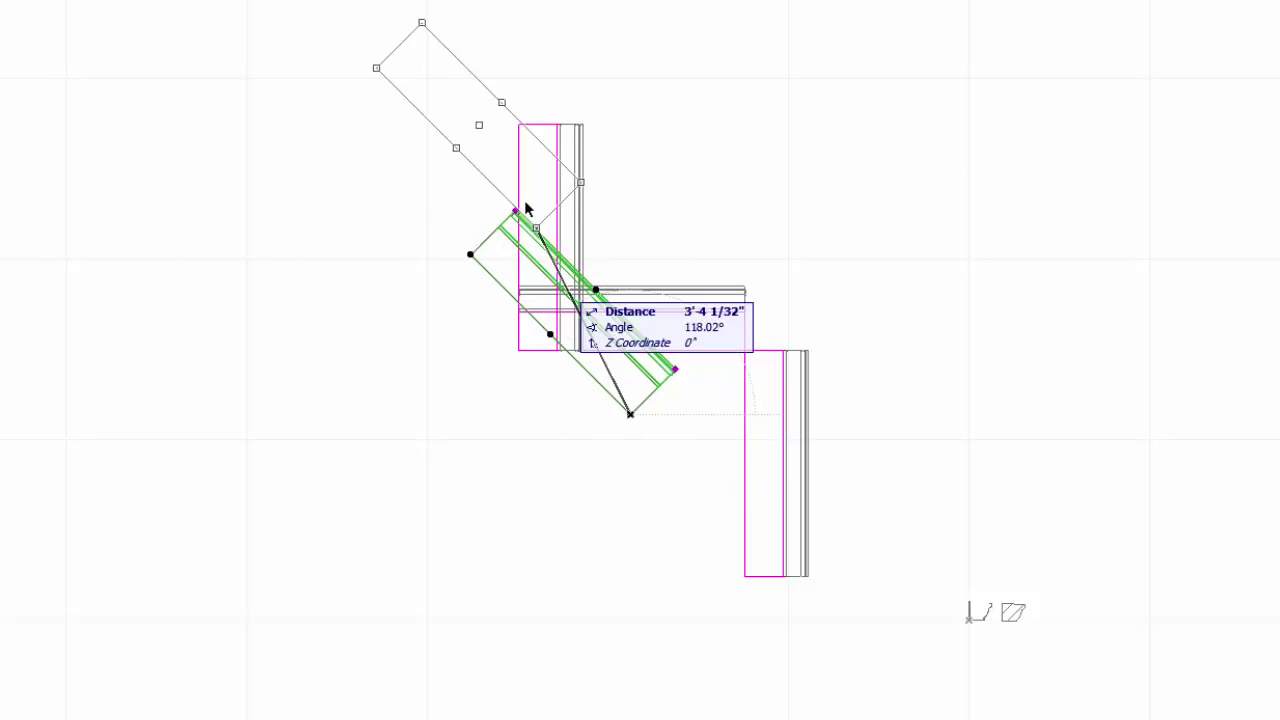
{"action": "left_click", "coordinate": [518, 125]}
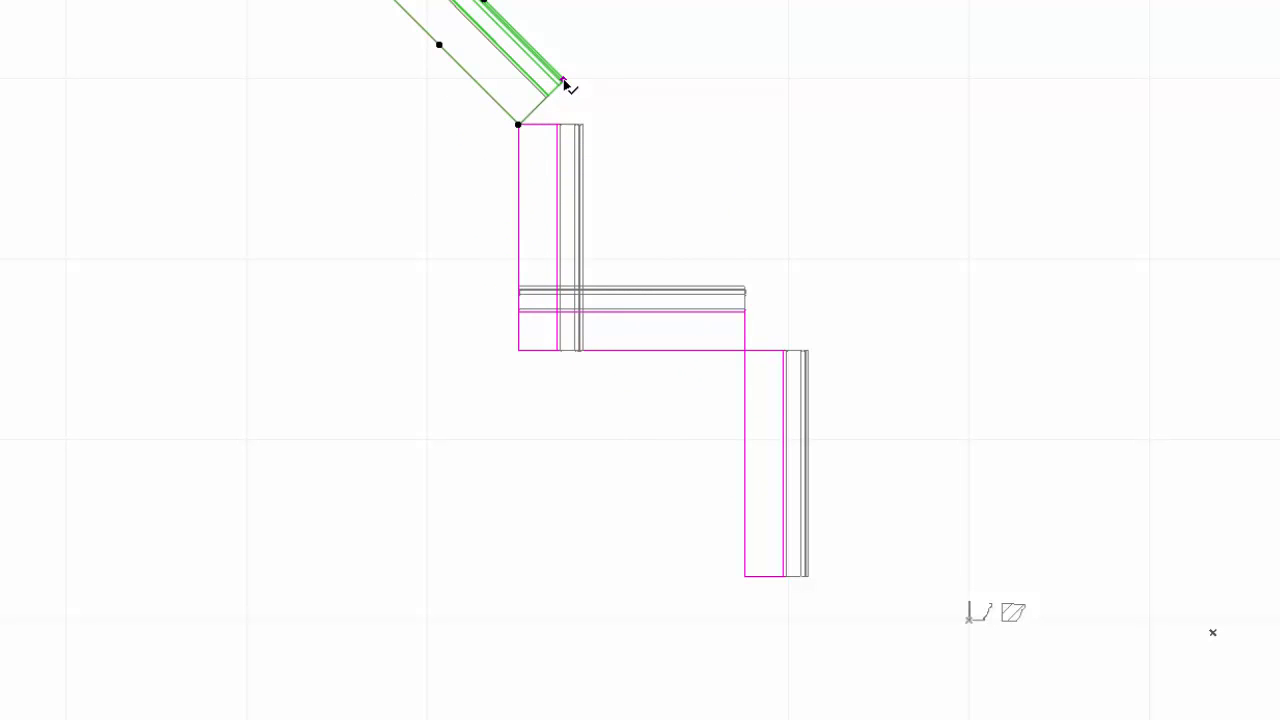
Step: Cancel the stray move, set the vertical piece's soffit cut, and mitre the horizontal piece's right end
{"action": "right_click", "coordinate": [643, 88]}
{"action": "left_click", "coordinate": [694, 191]}
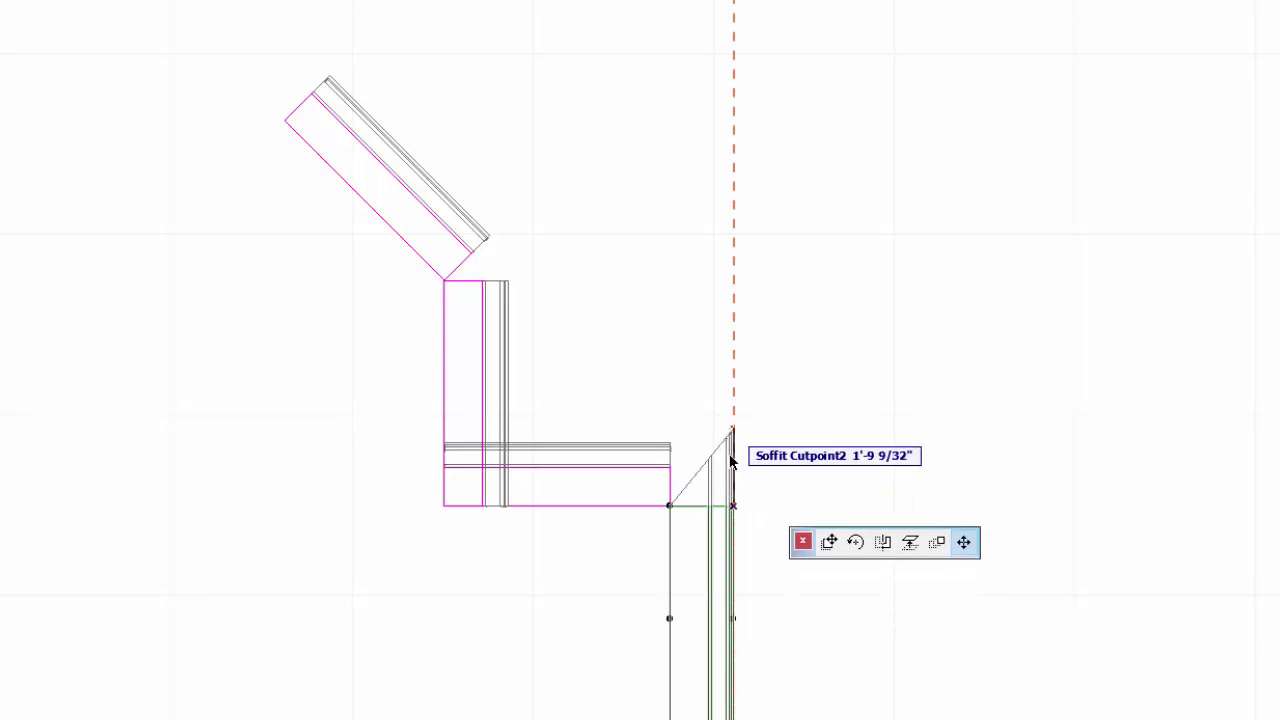
{"action": "left_click", "coordinate": [674, 446]}
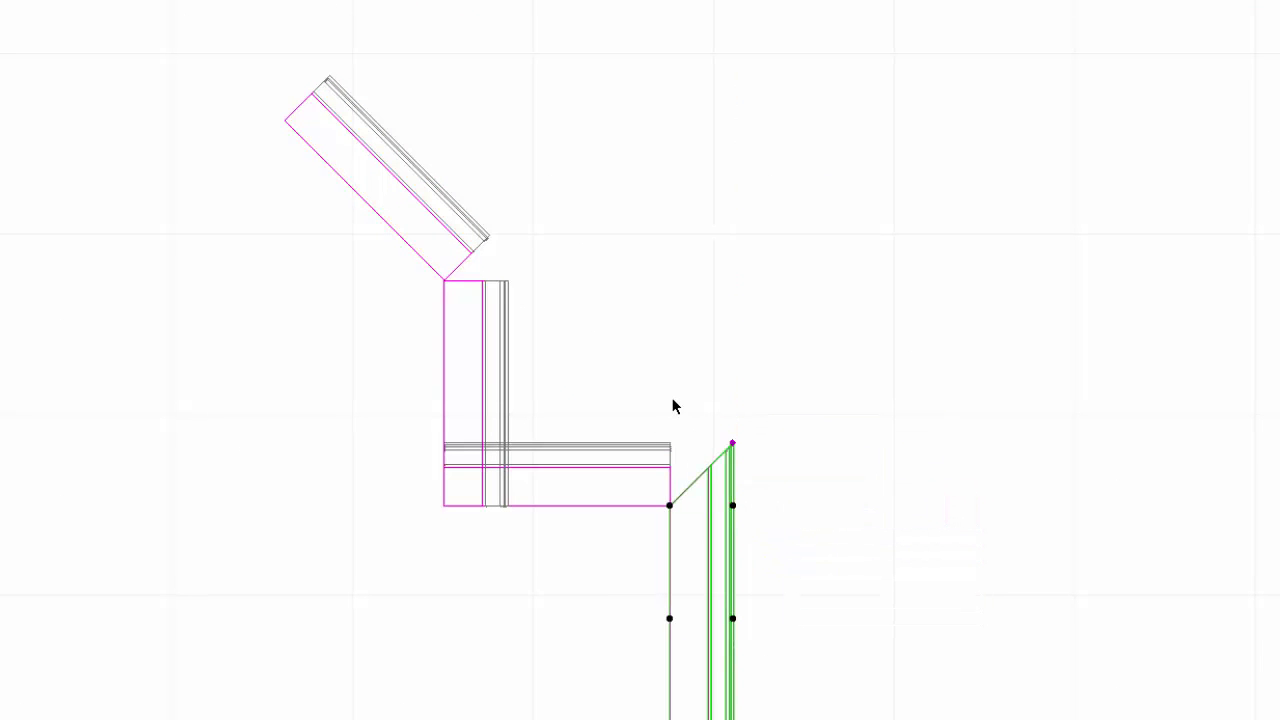
{"action": "left_click", "coordinate": [674, 406]}
{"action": "left_click", "coordinate": [674, 447]}
{"action": "left_click", "coordinate": [670, 443]}
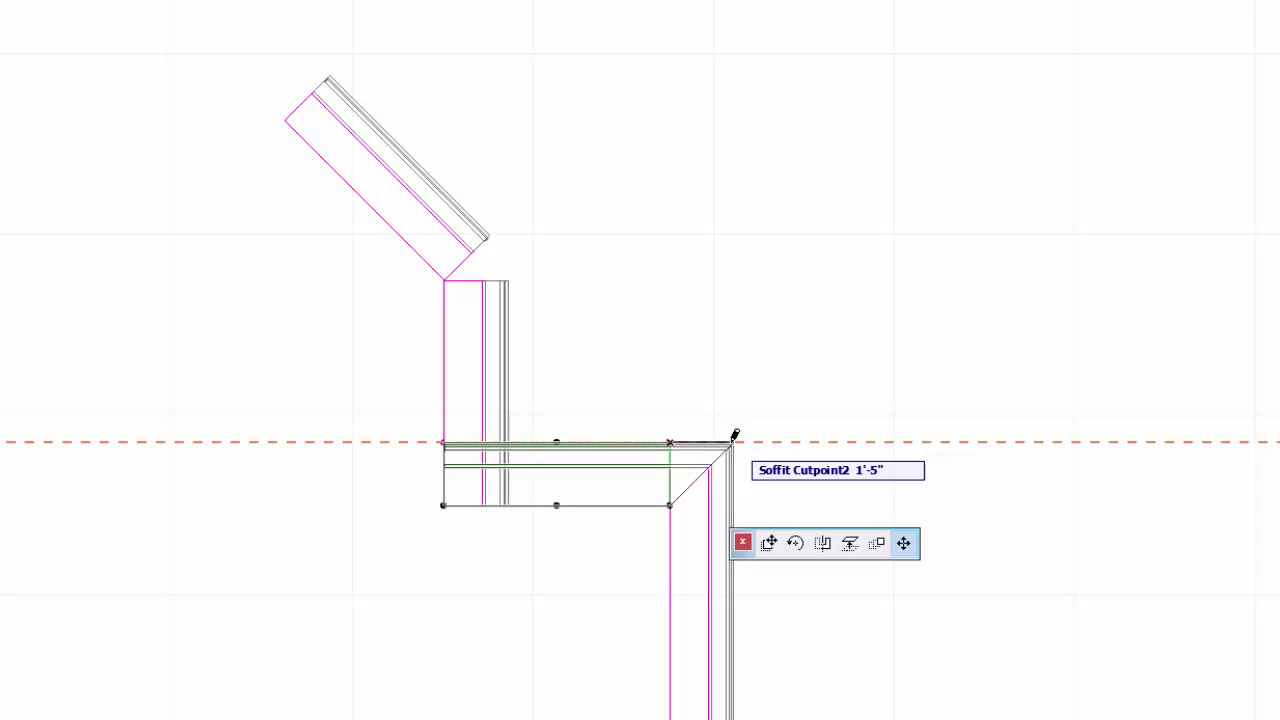
{"action": "left_click", "coordinate": [733, 441]}
Step: Mitre the horizontal piece's left end and the upper vertical piece's lower end where they meet
{"action": "left_click", "coordinate": [447, 447]}
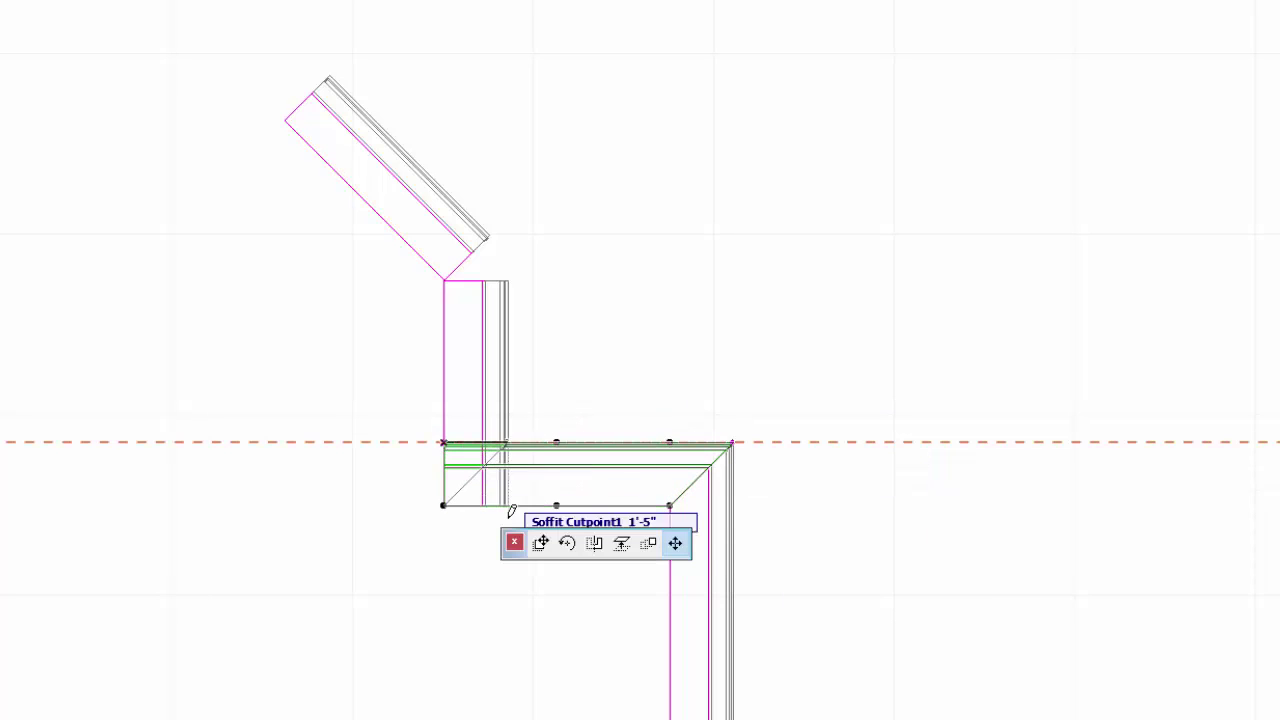
{"action": "left_click", "coordinate": [507, 506]}
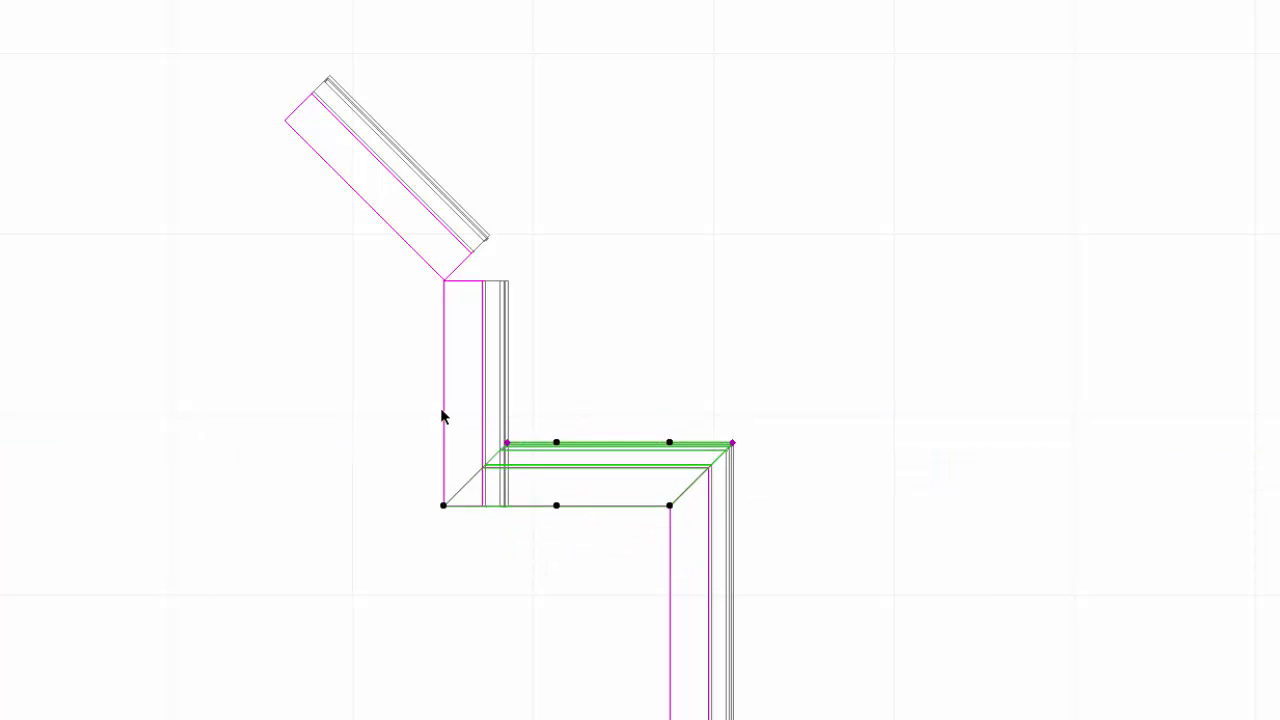
{"action": "left_click", "coordinate": [442, 411]}
{"action": "left_click", "coordinate": [500, 507]}
{"action": "left_click", "coordinate": [507, 506]}
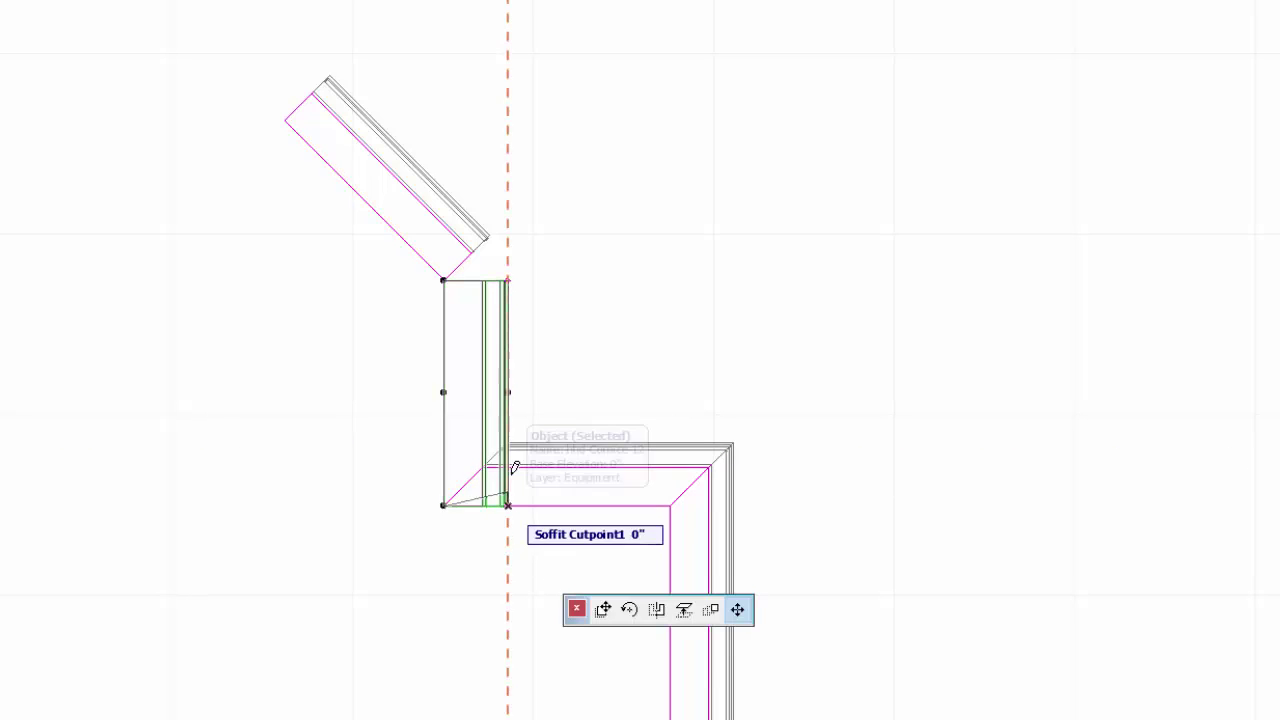
{"action": "left_click", "coordinate": [507, 441]}
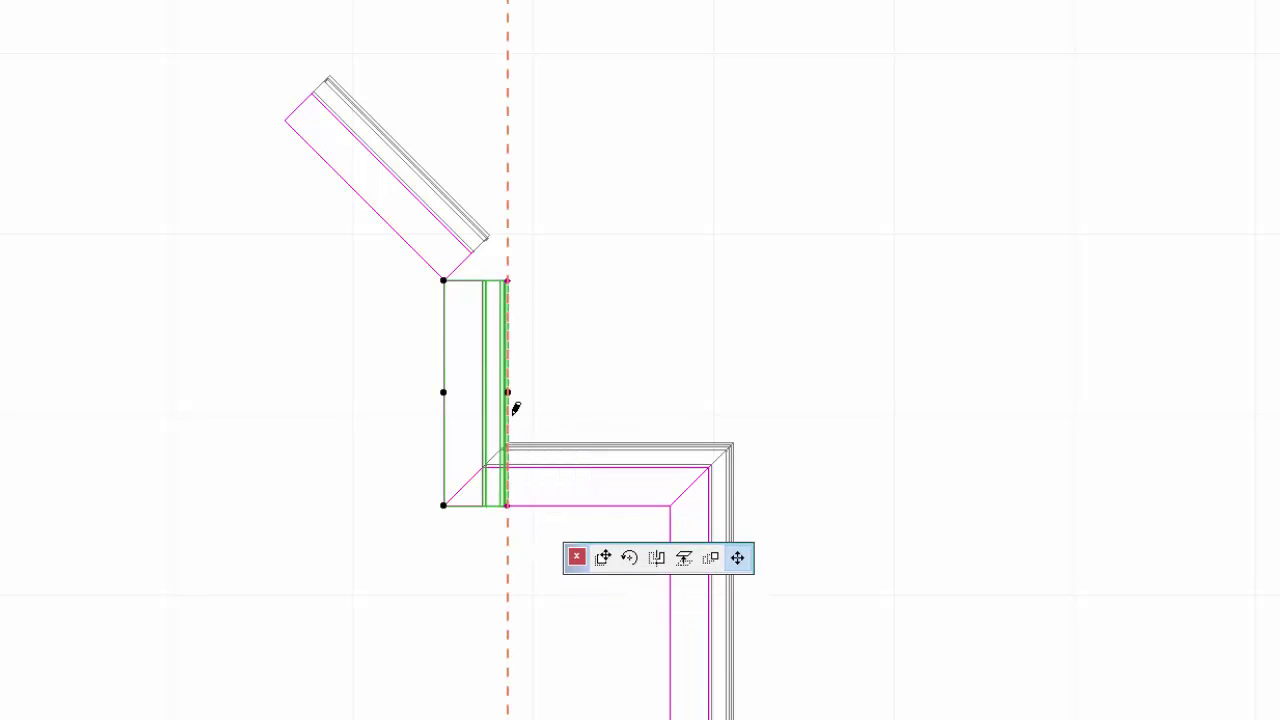
Step: Mitre the vertical piece's top end, then start trimming the diagonal piece's end cut
{"action": "left_click", "coordinate": [507, 284]}
{"action": "left_click", "coordinate": [519, 236]}
{"action": "left_click", "coordinate": [477, 214]}
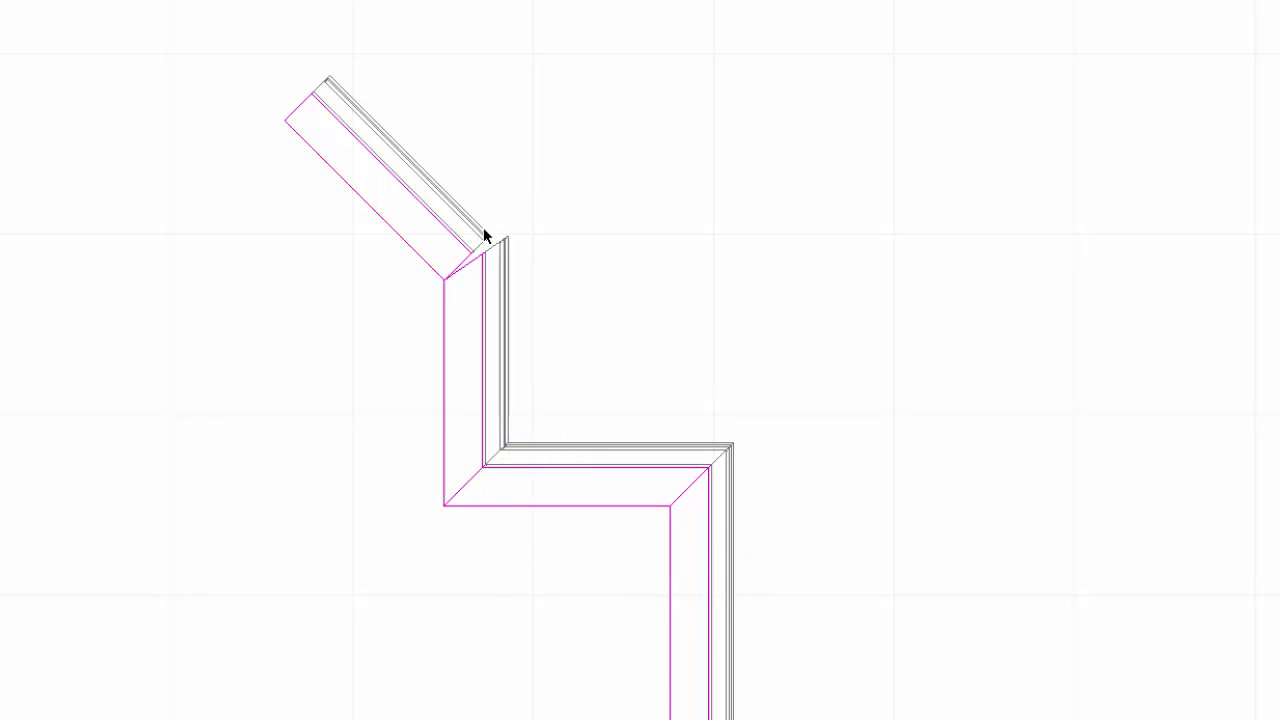
{"action": "left_click", "coordinate": [485, 236]}
{"action": "left_click", "coordinate": [507, 244]}
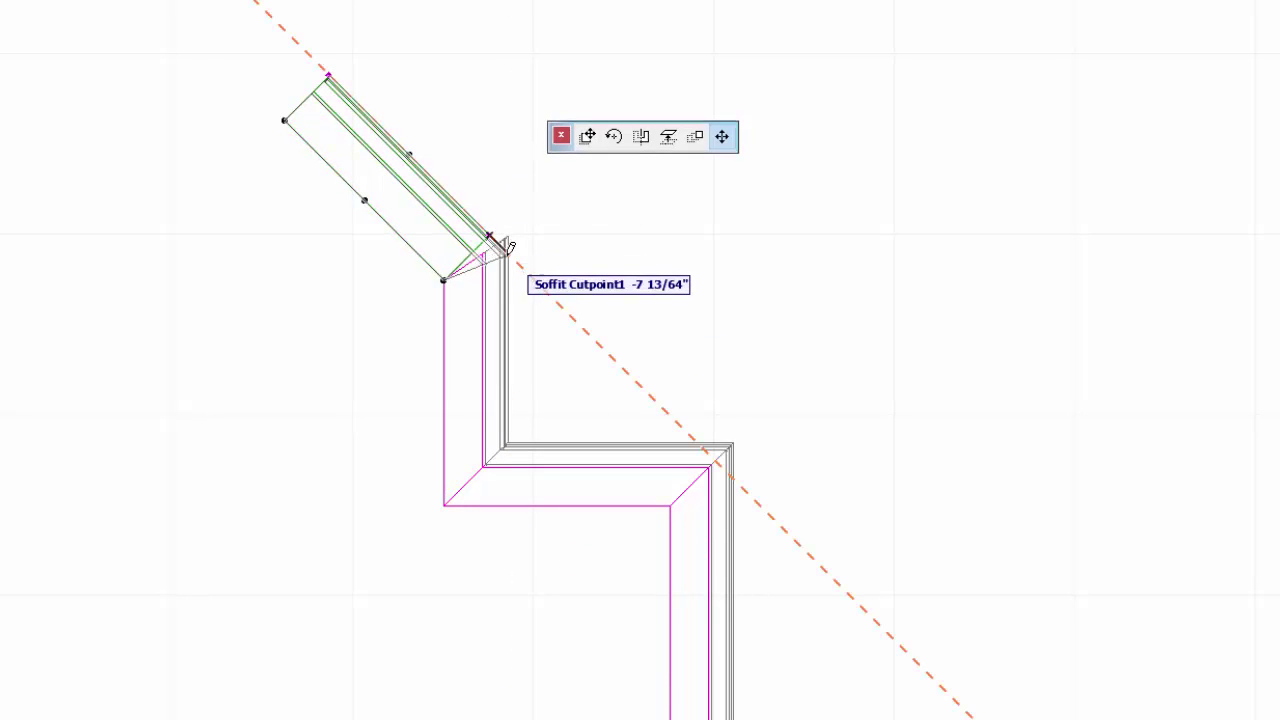
{"action": "scroll", "coordinate": [508, 247], "scroll_direction": "up", "scroll_amount": 3}
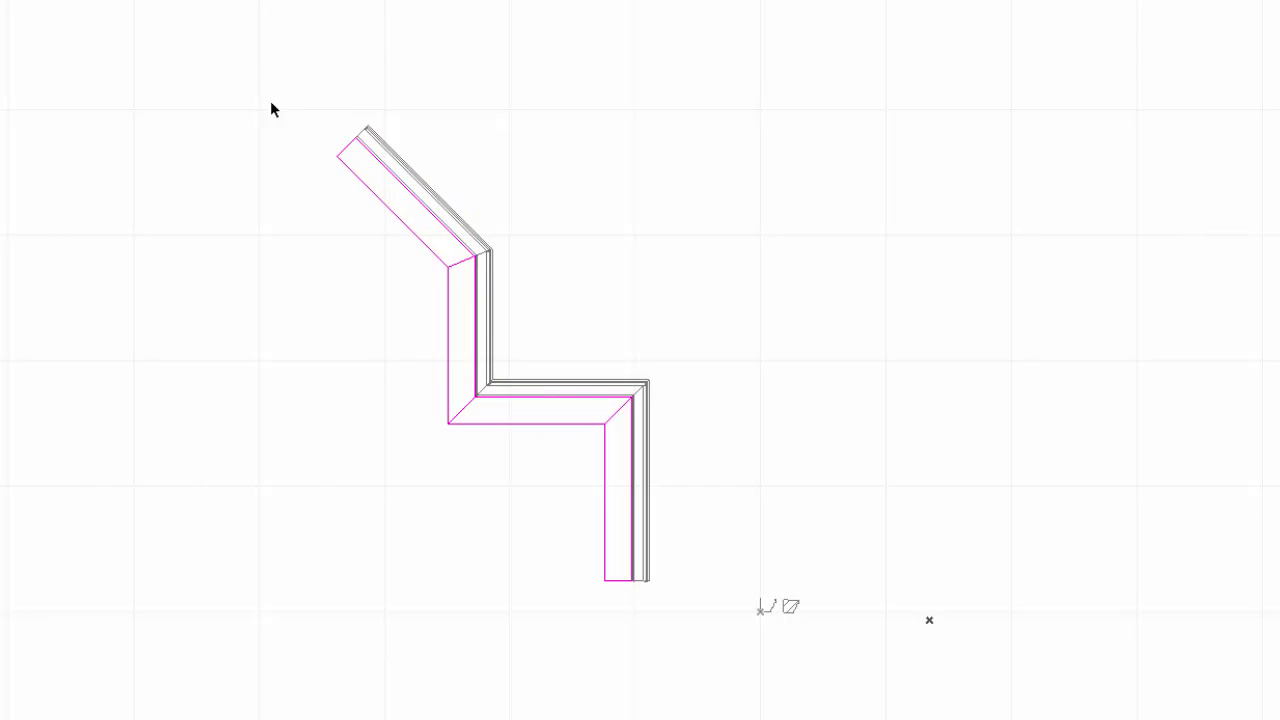
{"action": "left_click_drag", "start_coordinate": [271, 108], "coordinate": [674, 614]}
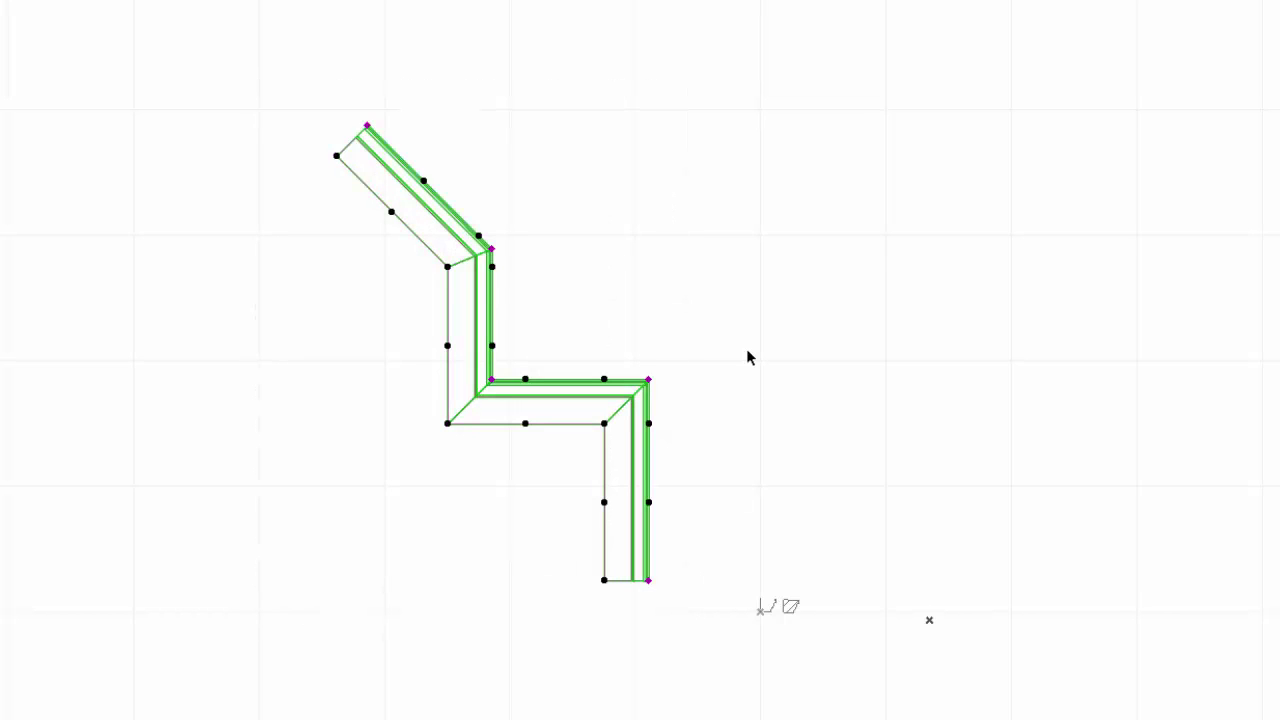
{"action": "key", "text": "F5"}
{"action": "scroll", "coordinate": [748, 357], "scroll_direction": "down", "scroll_amount": 5}
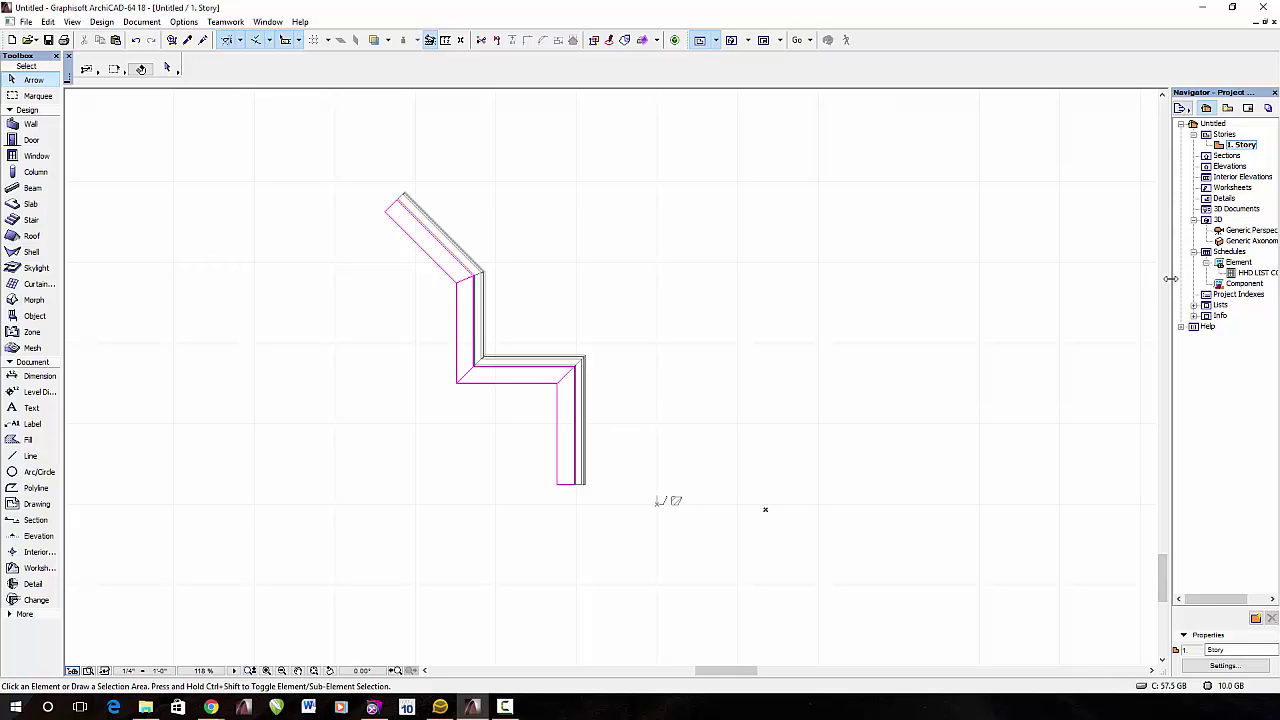
Step: Widen the Navigator and open the HHD LIST CORNICE schedule showing 4 Flat Cornice pieces totalling 20'
{"action": "left_click_drag", "start_coordinate": [1174, 285], "coordinate": [1073, 286]}
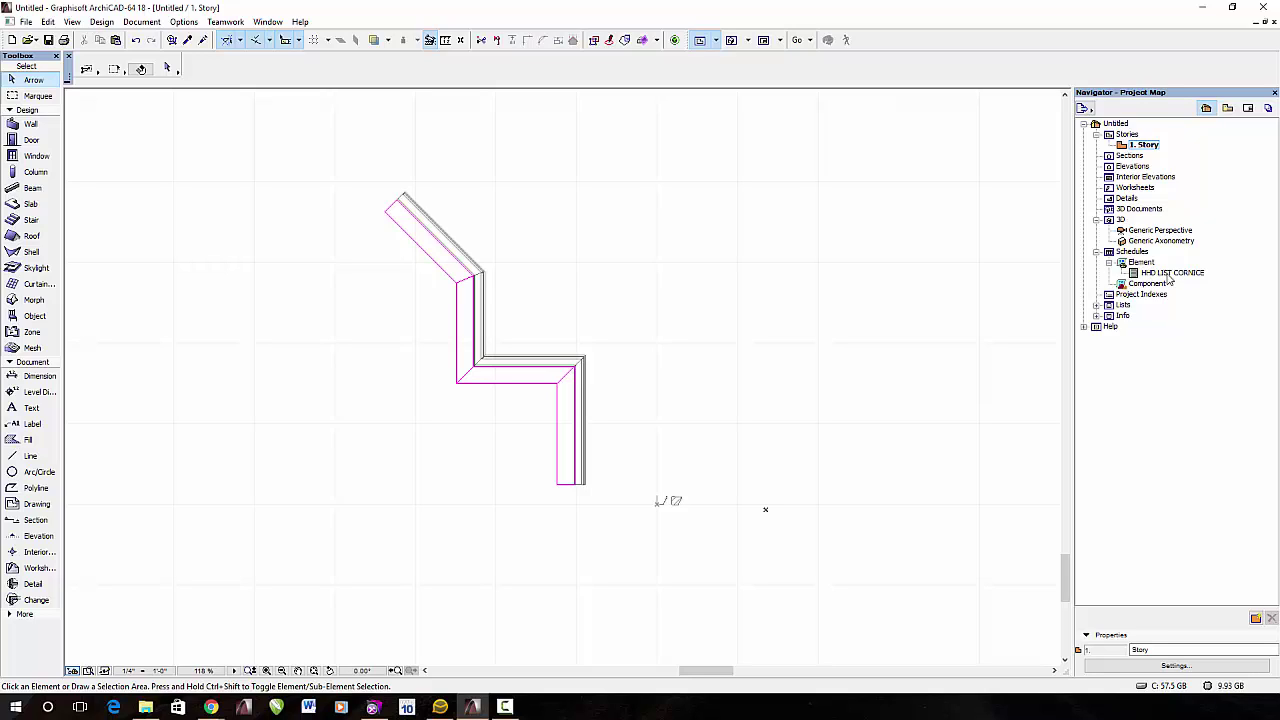
{"action": "double_click", "coordinate": [1168, 274]}
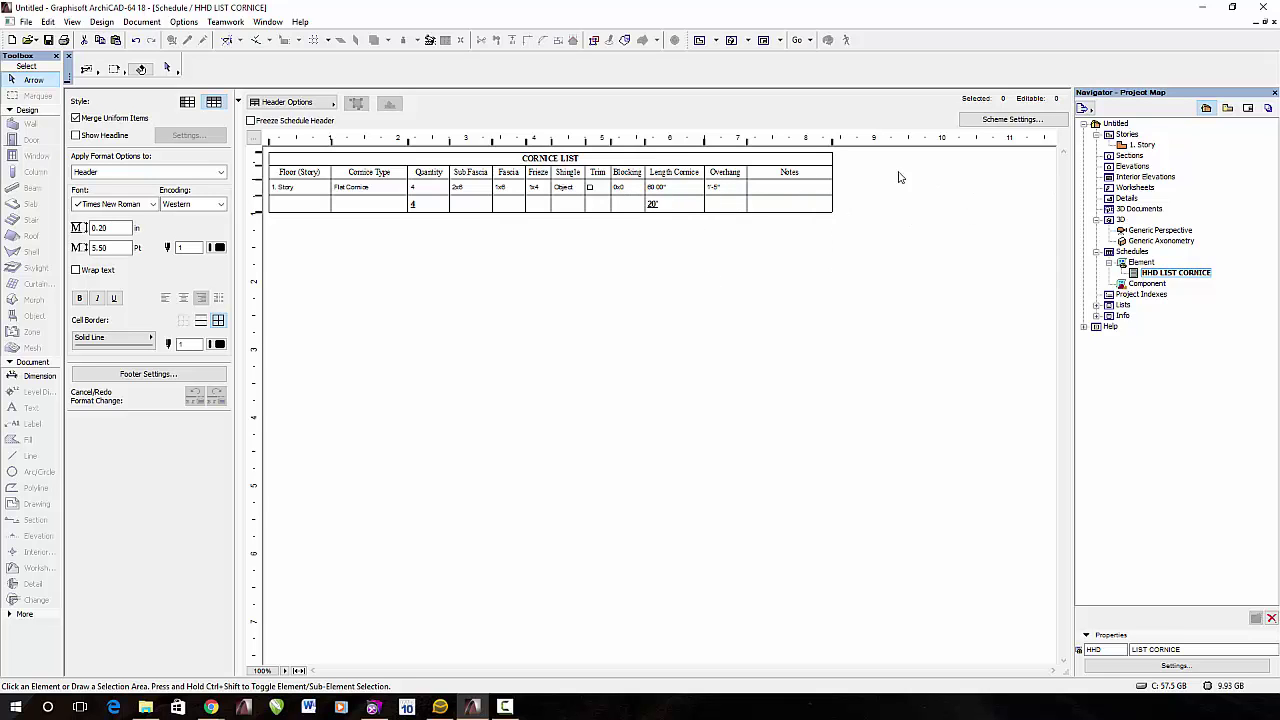
{"action": "left_click", "coordinate": [1010, 119]}
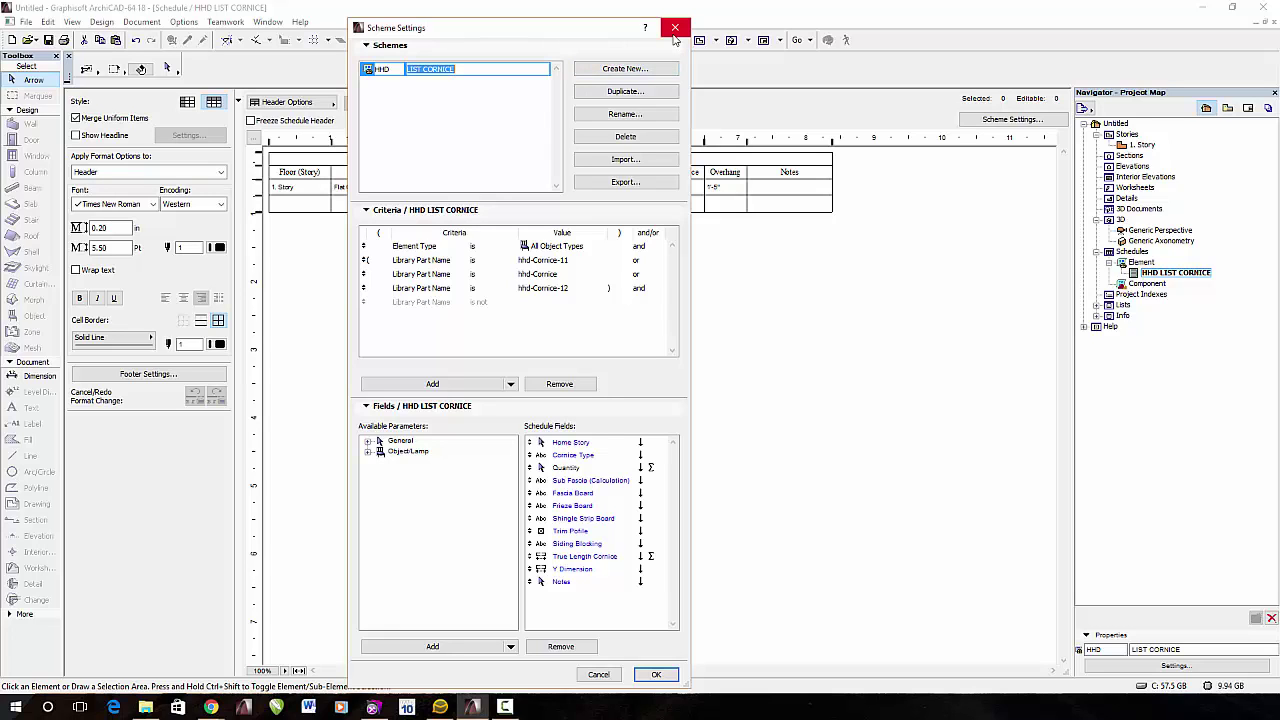
{"action": "left_click", "coordinate": [675, 28]}
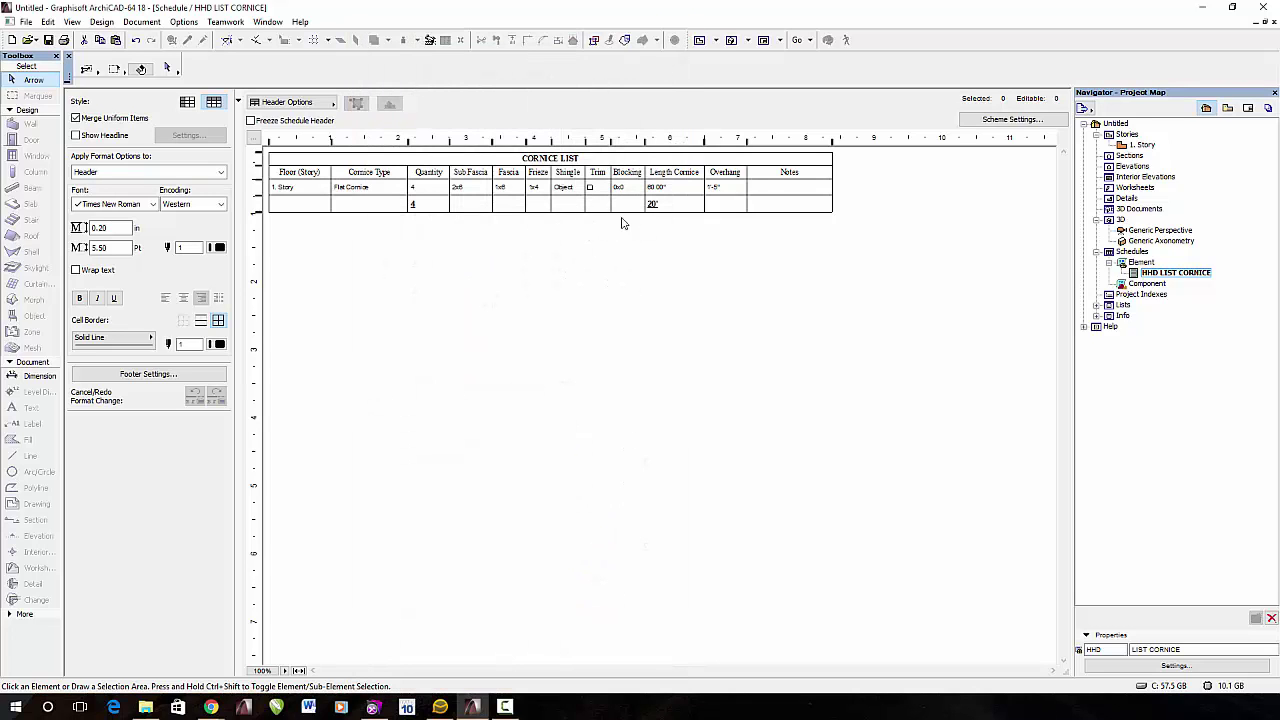